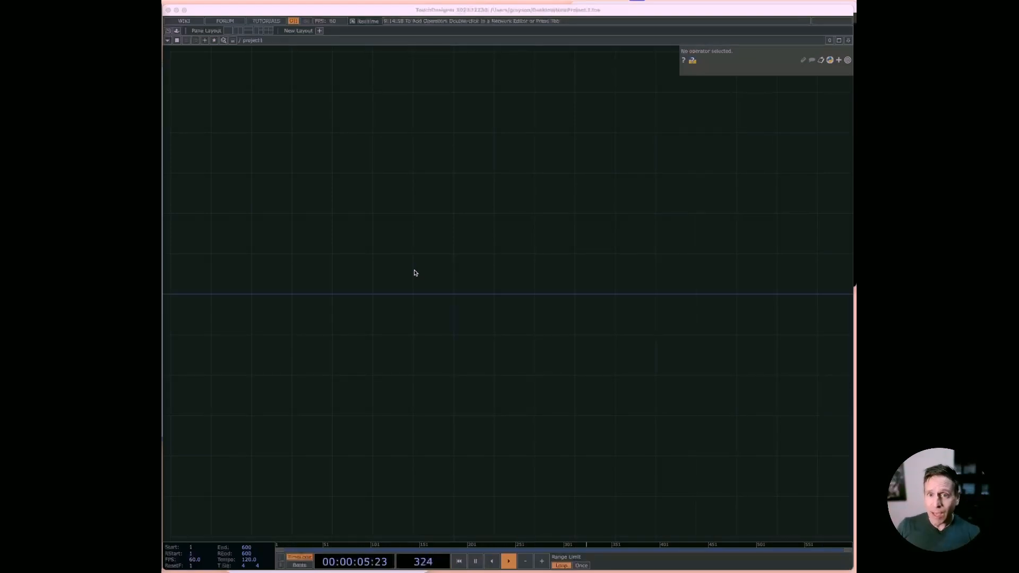
Step: Add a Video Device In TOP to the network and connect its output to a Resolution TOP
key(Tab)
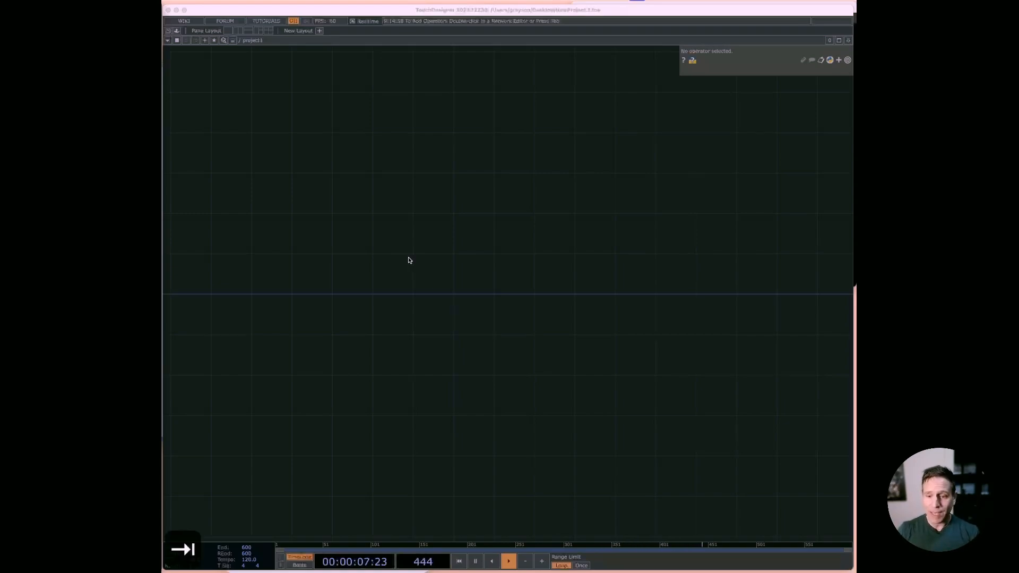
key(Tab)
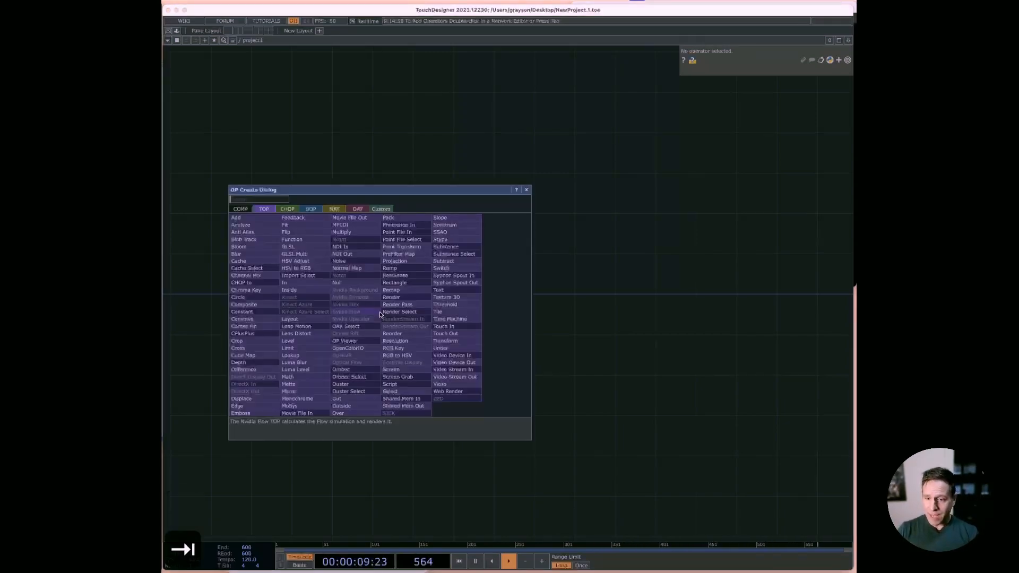
text(vide)
right_click(380, 314)
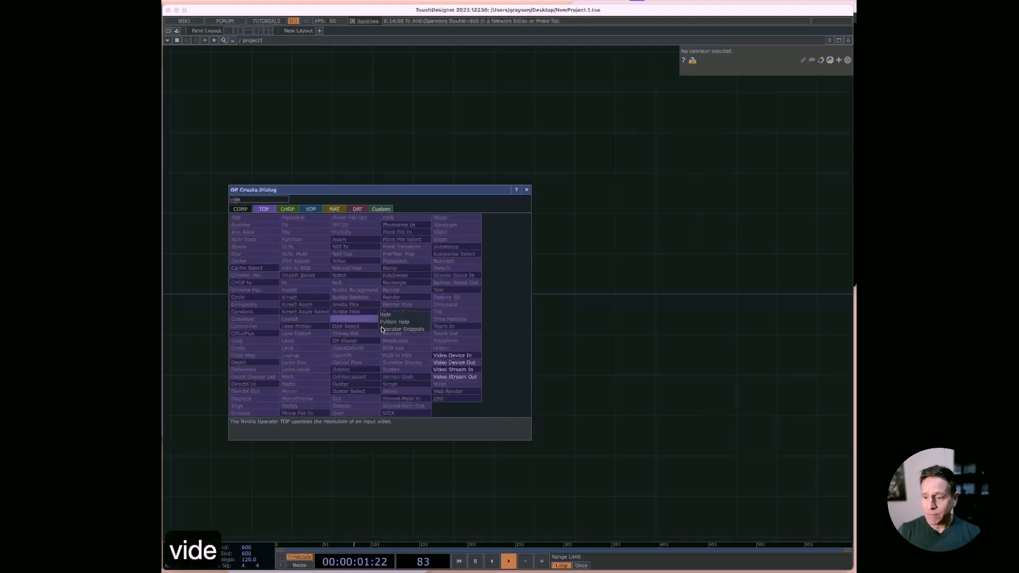
click(453, 355)
click(329, 183)
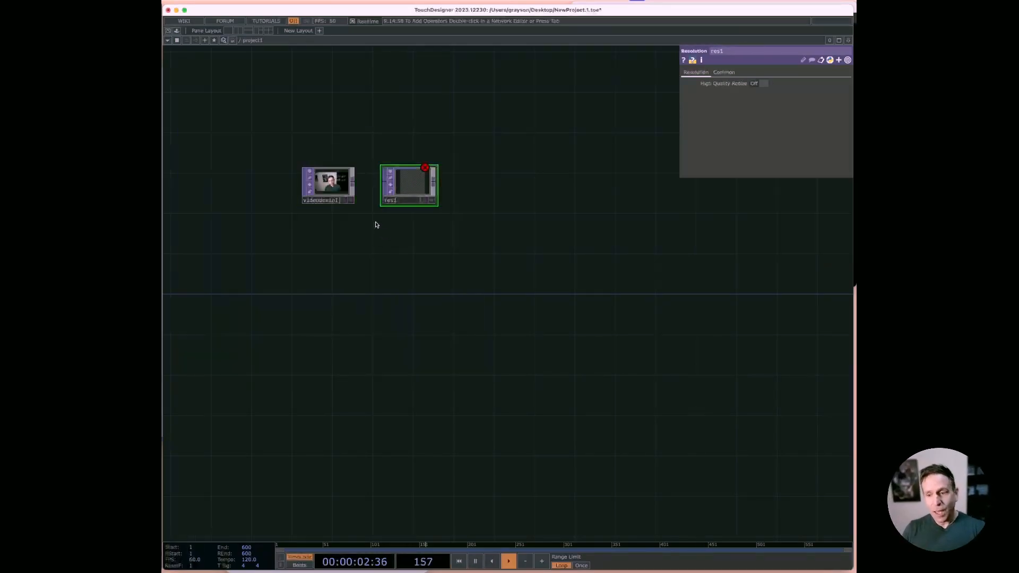
drag(353, 181, 400, 213)
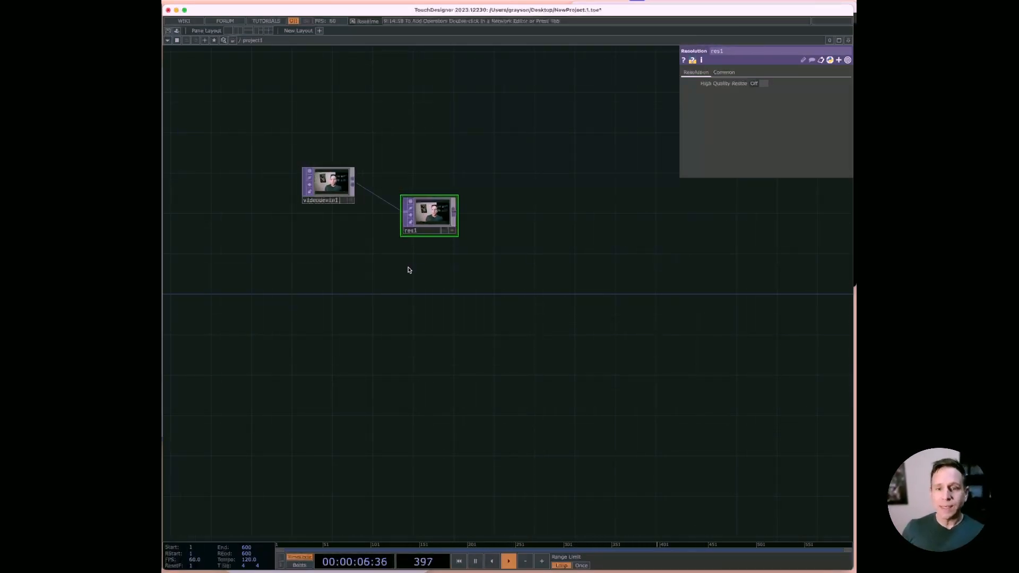
Step: Check the video input's pixel size and aspect in its operator info
click(333, 182)
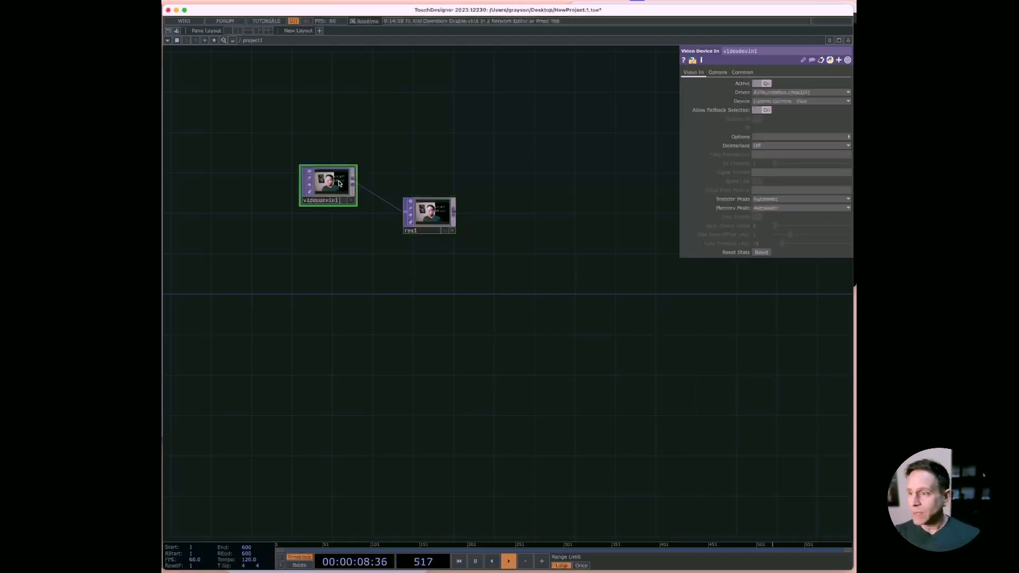
right_click(337, 182)
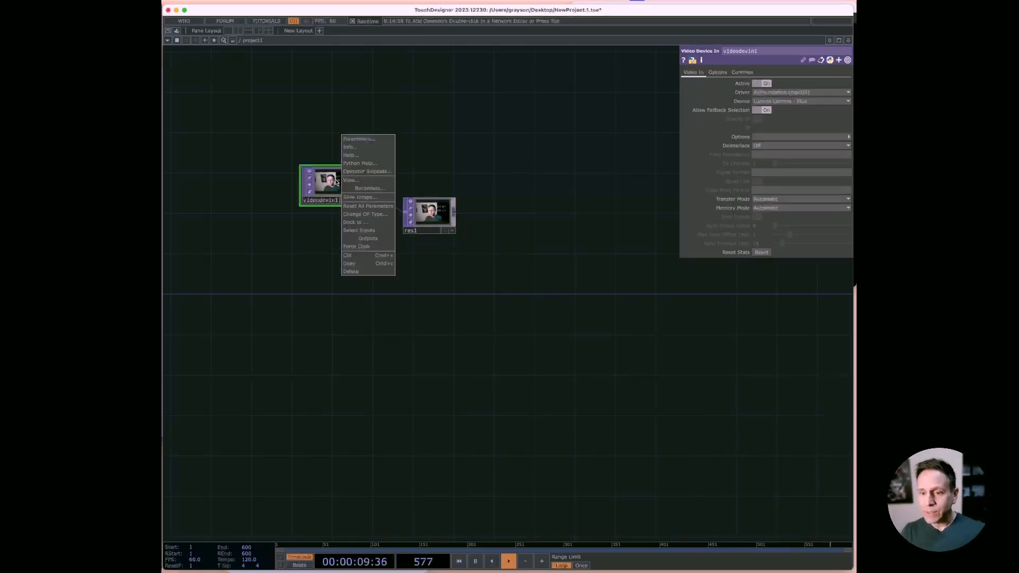
click(351, 147)
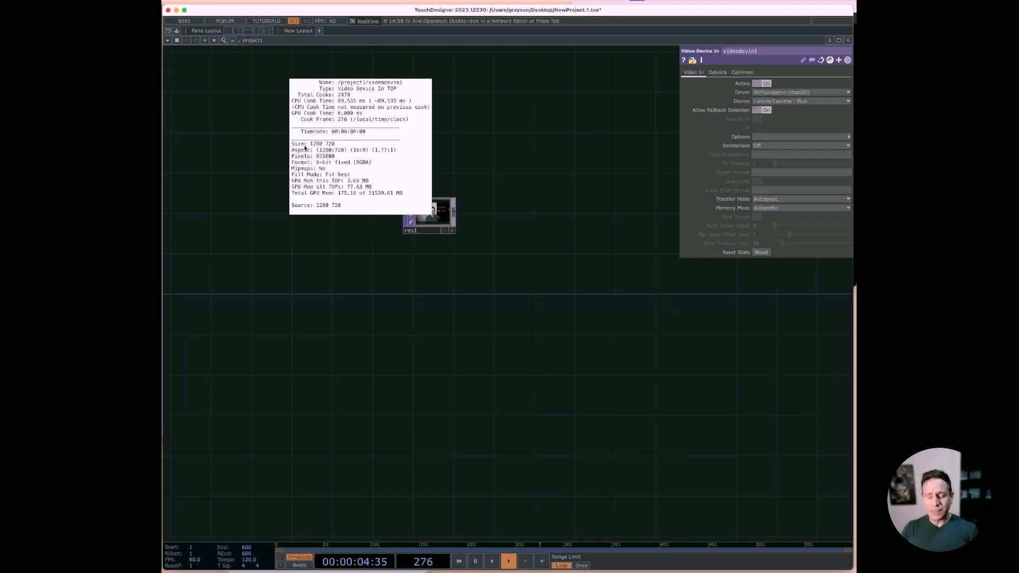
key(Escape)
Step: Align the Resolution TOP level with the video input and add a Constant CHOP above the two
drag(430, 224, 443, 192)
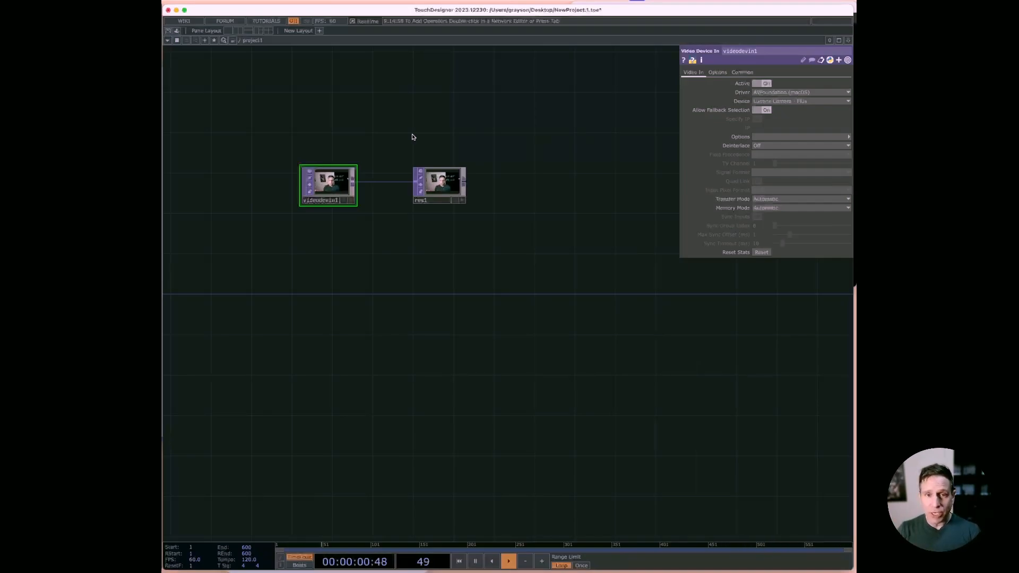
key(Tab)
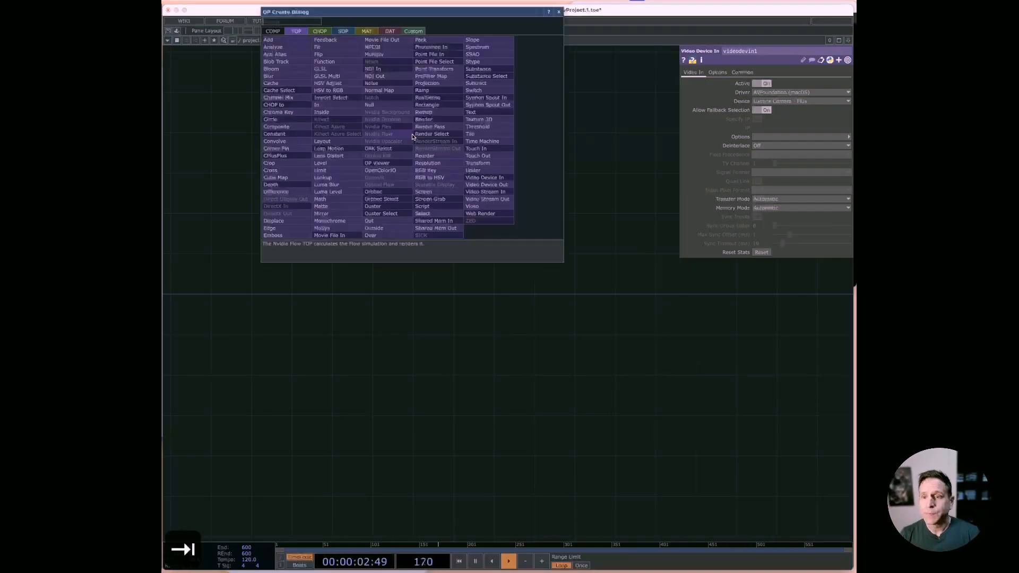
key(Tab)
text(const)
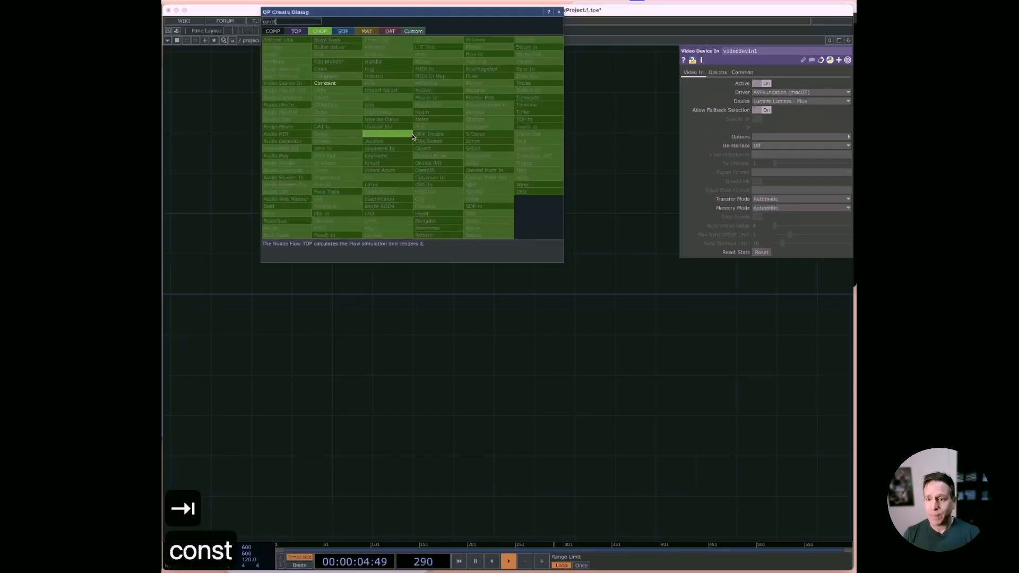
click(325, 84)
click(291, 104)
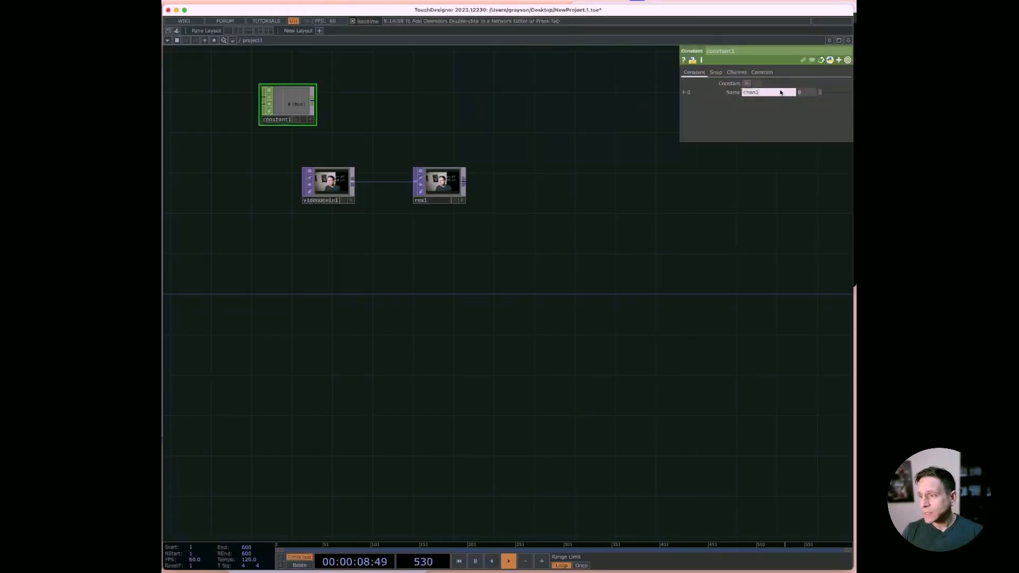
Step: Name the Constant CHOP's channel grid and give it the value 4
click(765, 92)
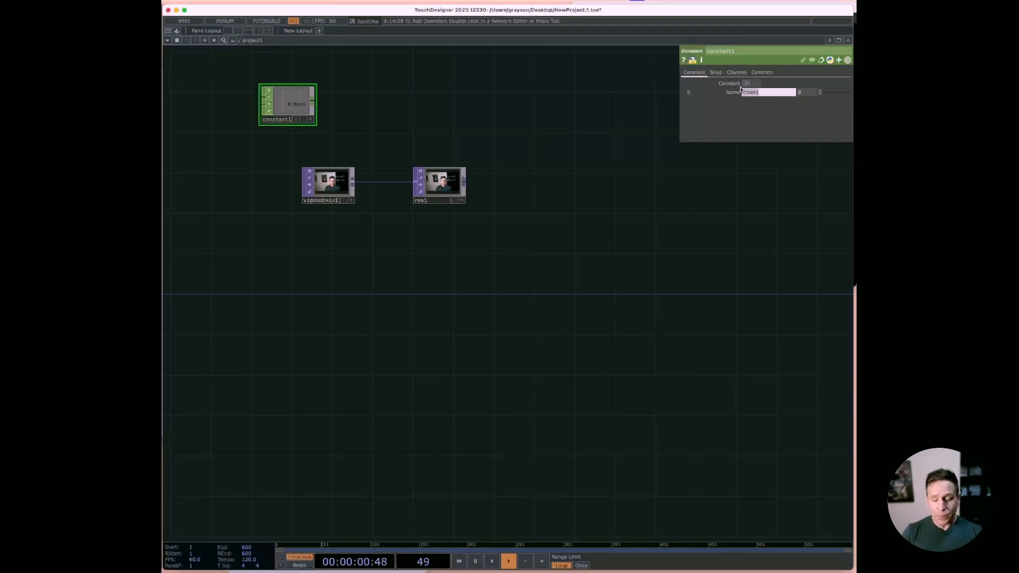
text(grid)
key(Tab)
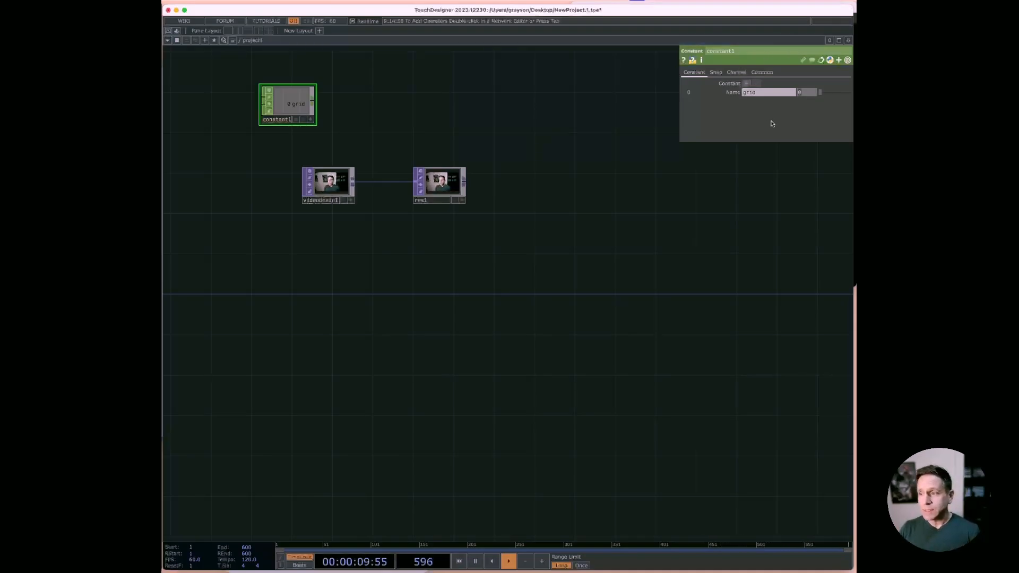
text(4)
key(Tab)
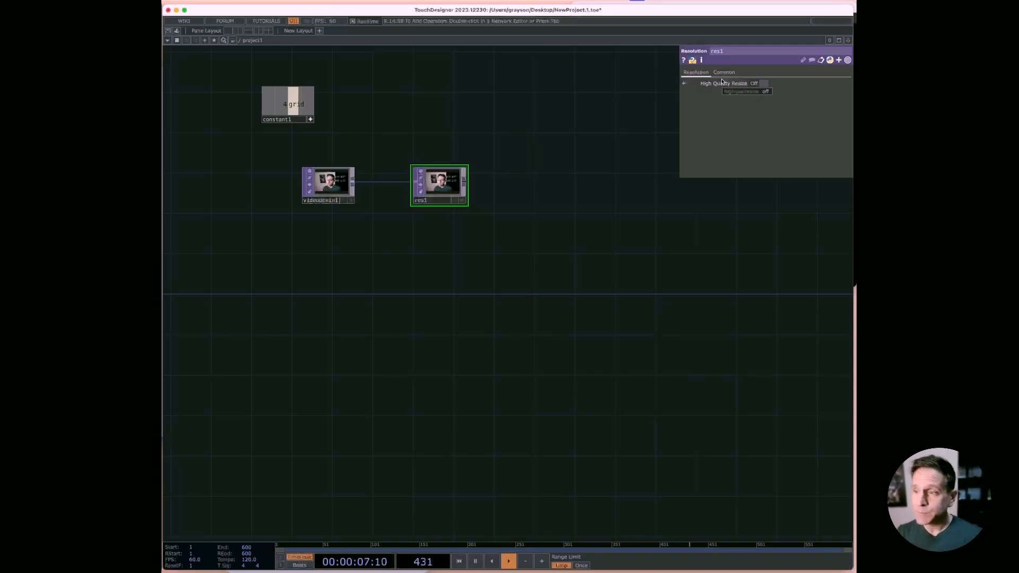
Step: Set the Resolution TOP's Output Resolution to Custom Resolution and drive both dimensions from the Constant's grid channel
click(724, 73)
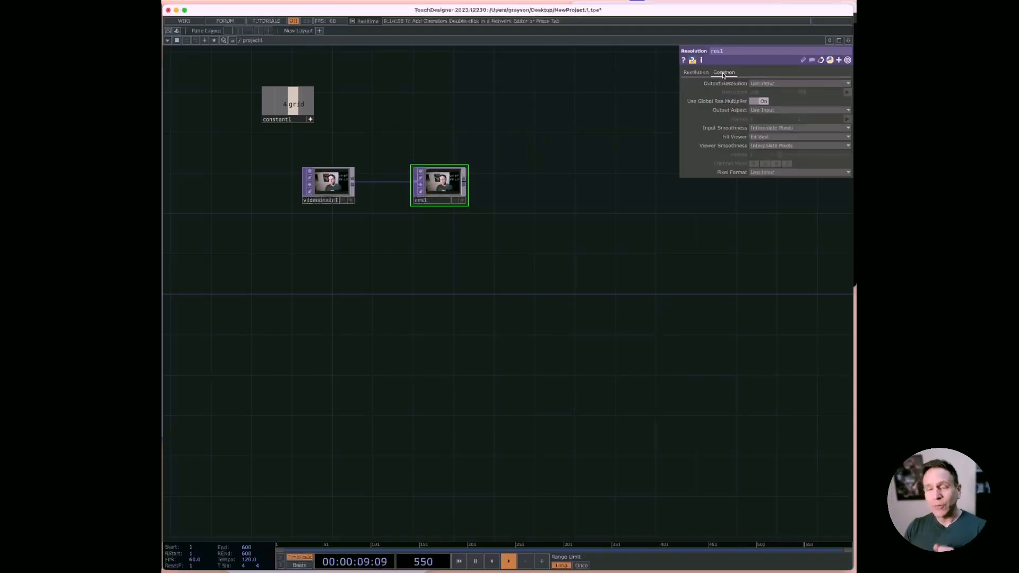
click(770, 84)
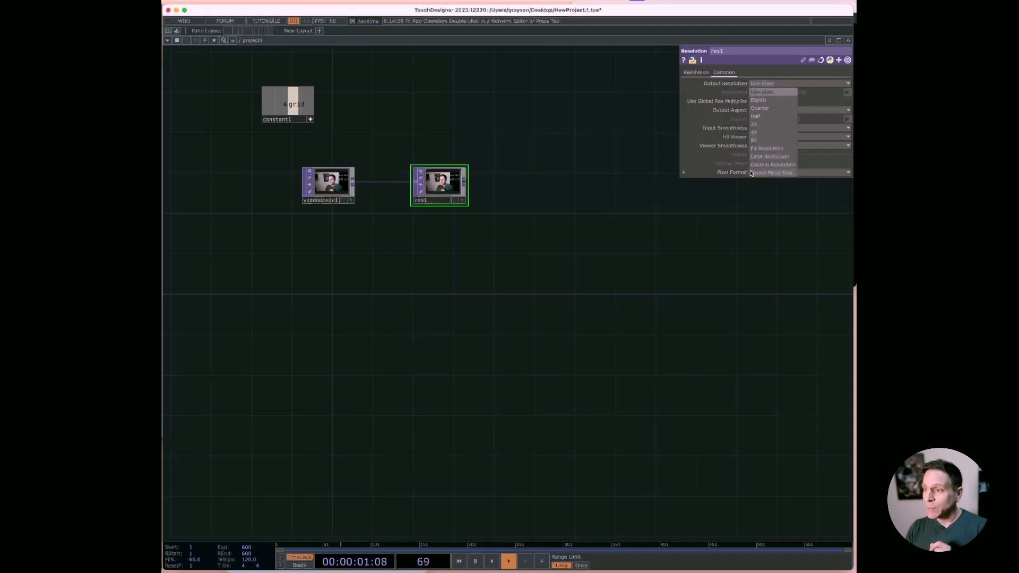
click(765, 165)
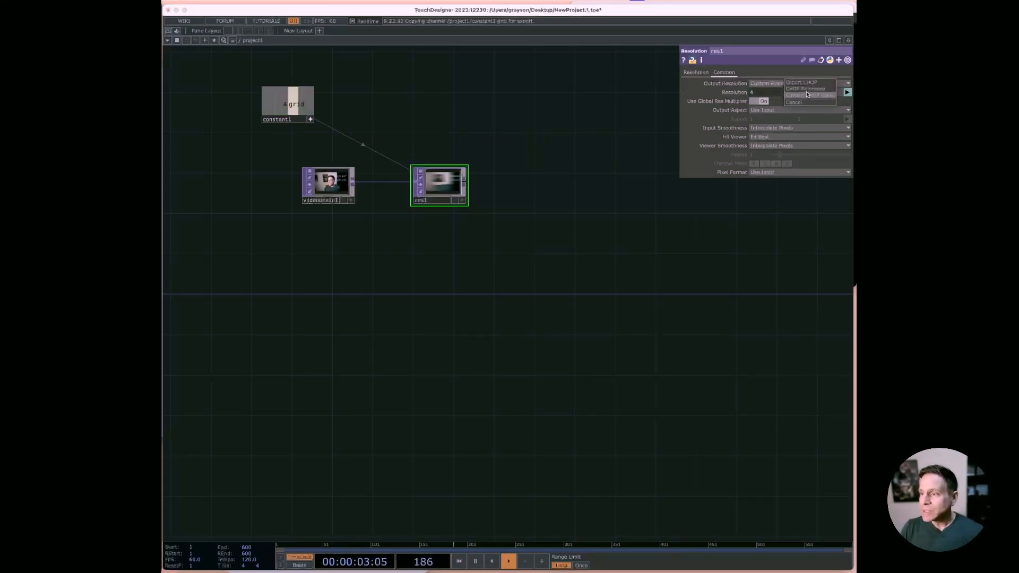
Step: Display the Resolution TOP in the background and set its Input Smoothness and Viewer Smoothness to Nearest Pixel
click(455, 199)
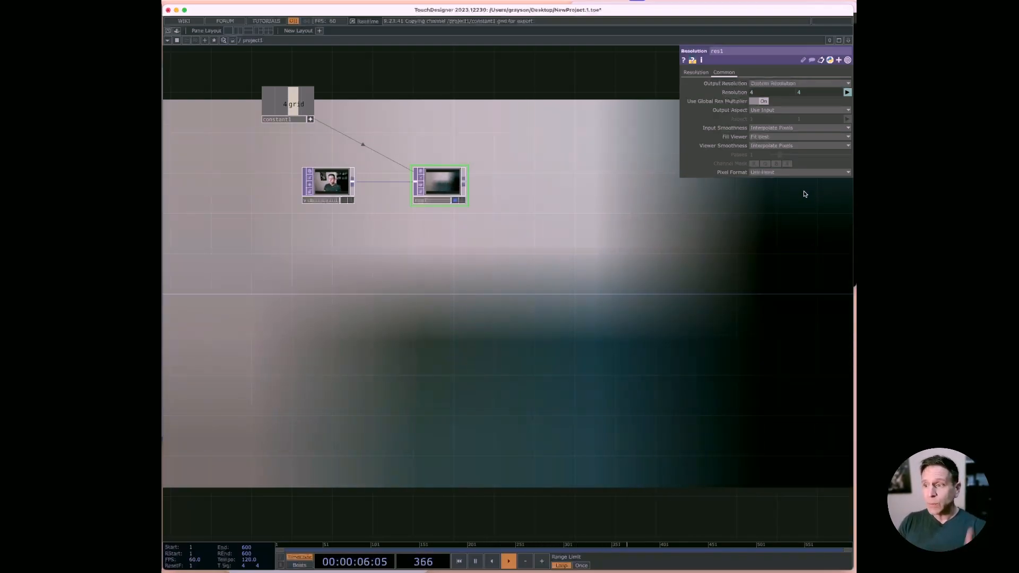
click(790, 137)
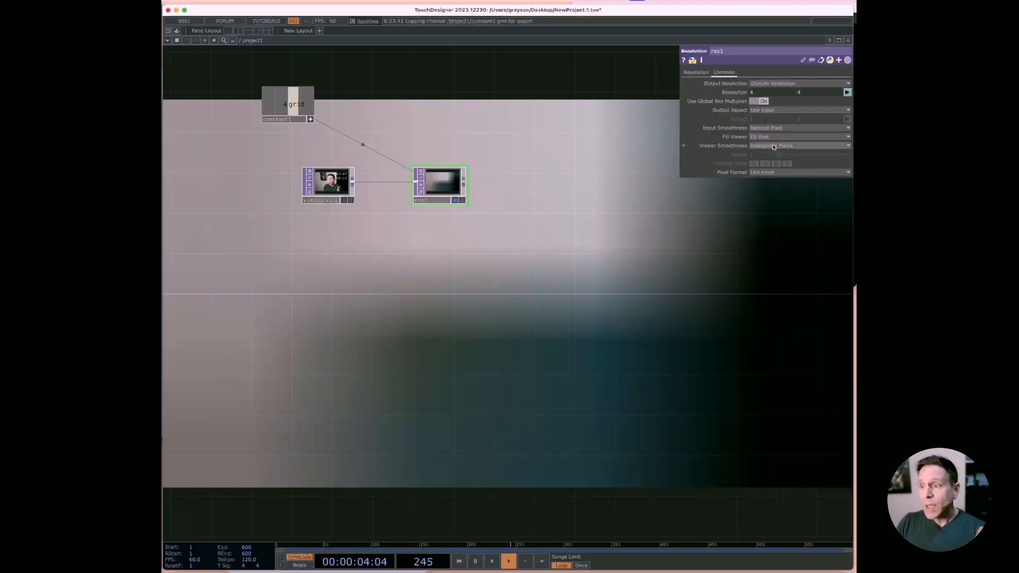
click(780, 146)
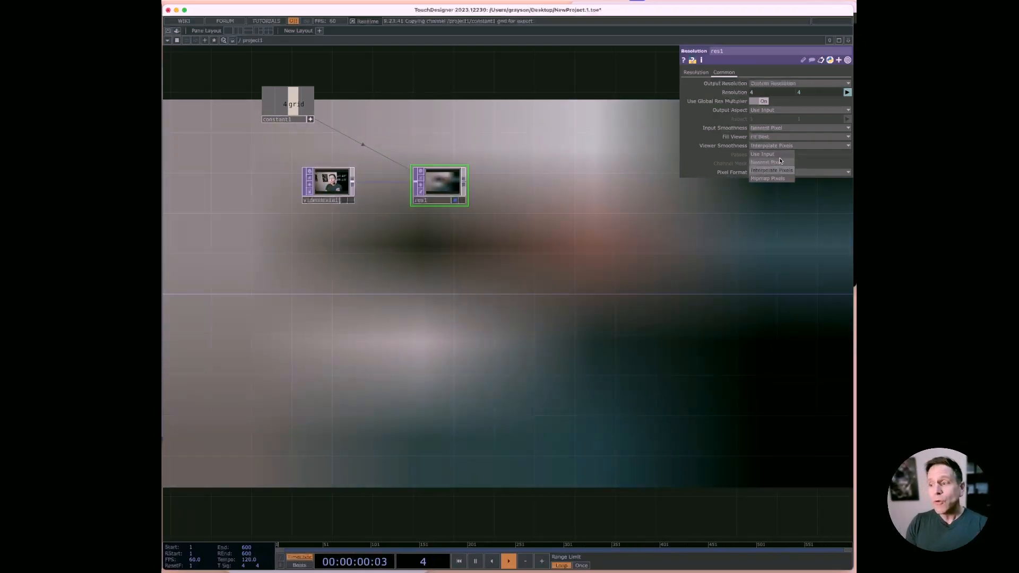
click(779, 162)
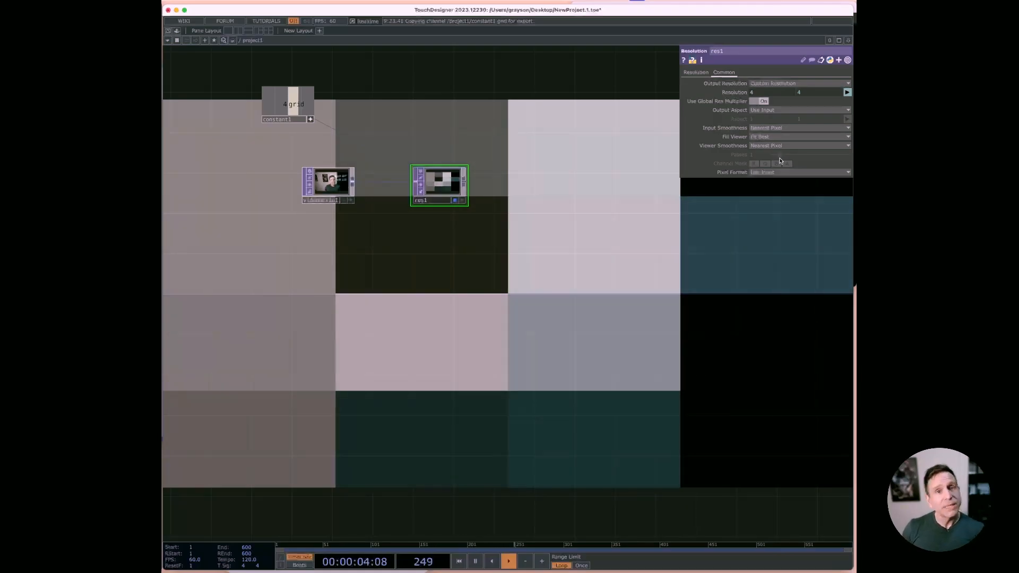
Step: Append a Lookup TOP to the output of the Resolution TOP
right_click(465, 182)
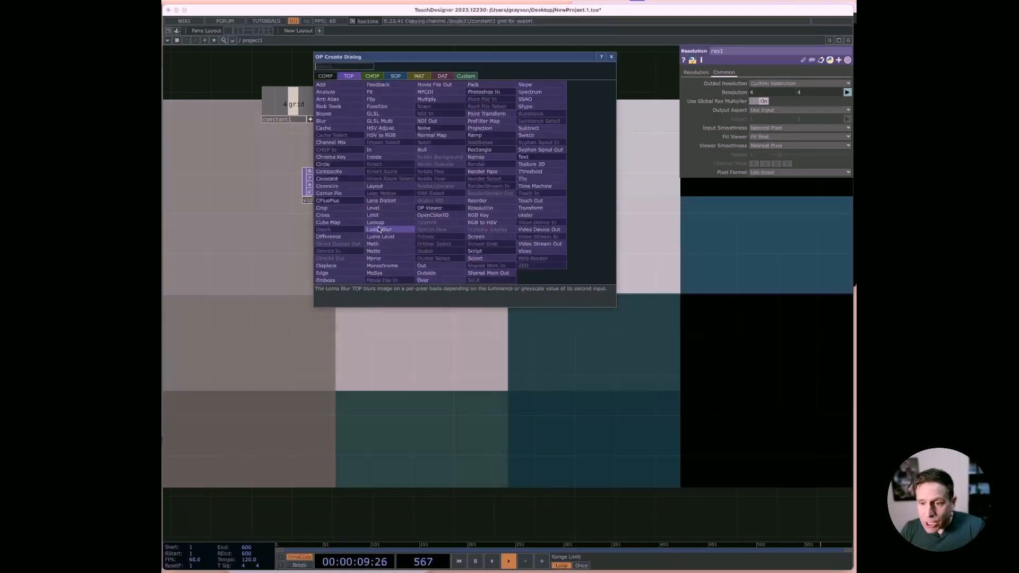
click(375, 222)
click(541, 186)
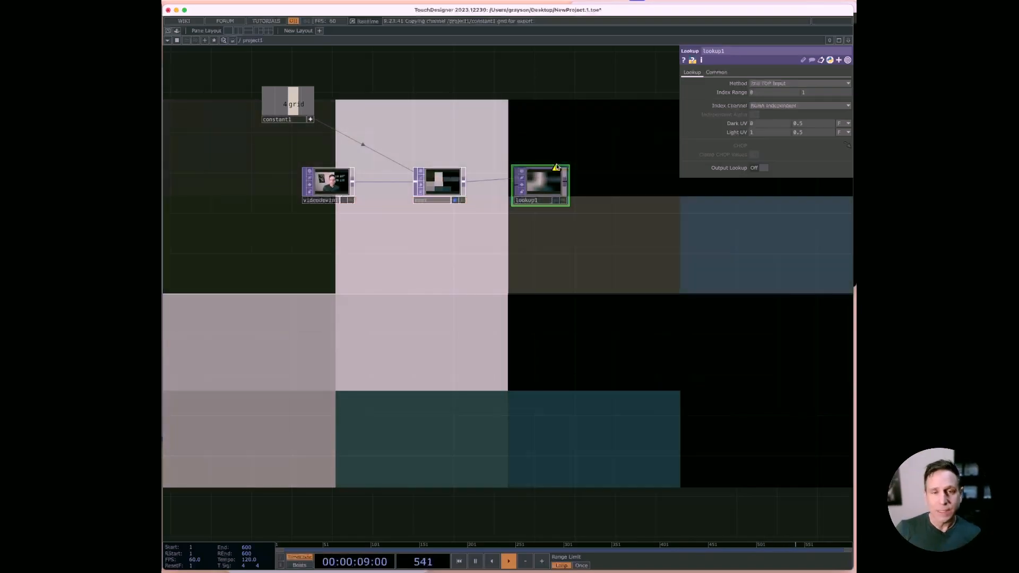
Step: Add a Ramp TOP below the Resolution TOP and wire it into the Lookup TOP's second input
key(Tab)
text(samp)
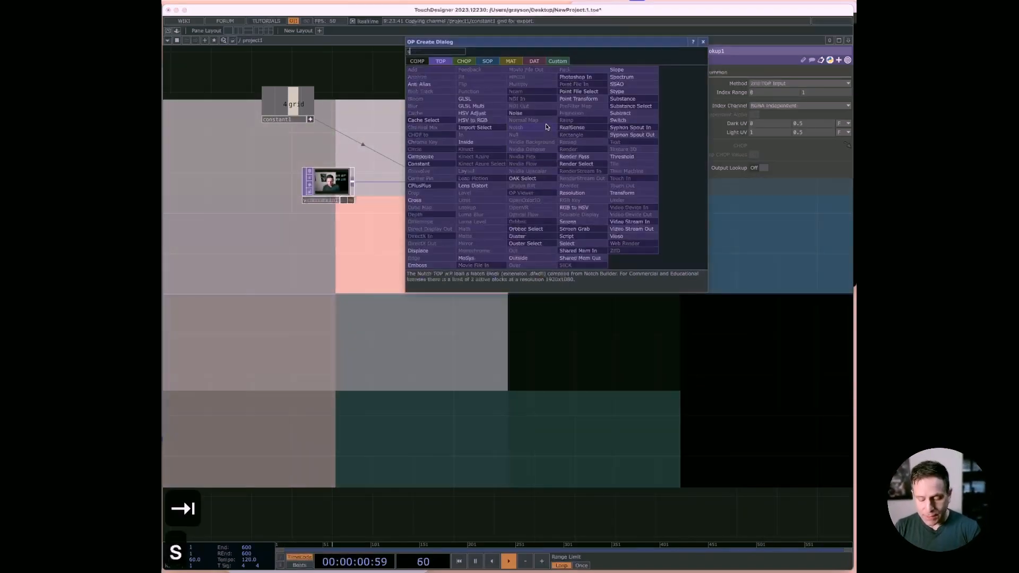
key(BackSpace)
key(BackSpace)
key(BackSpace)
key(BackSpace)
text(ra)
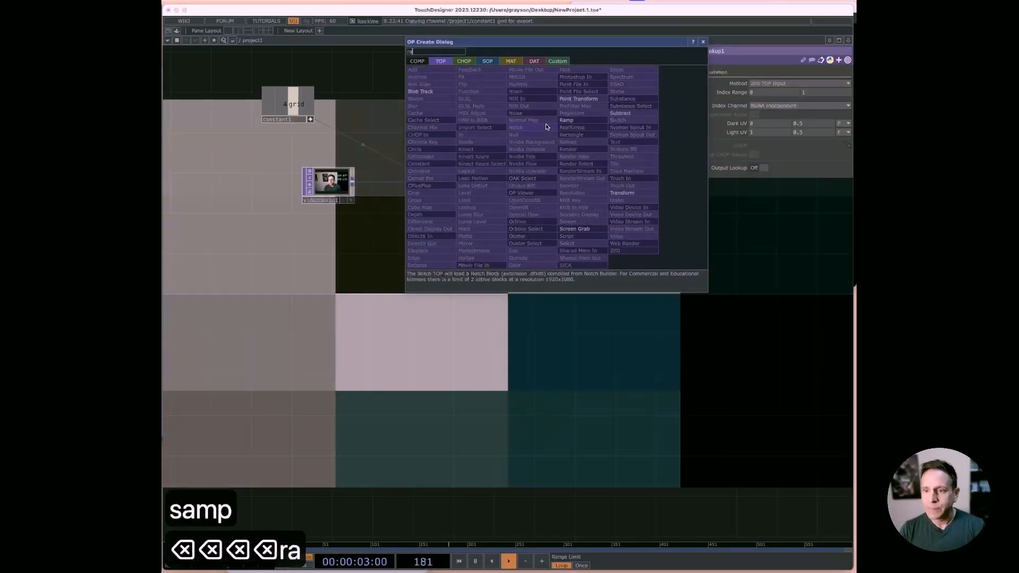
click(585, 120)
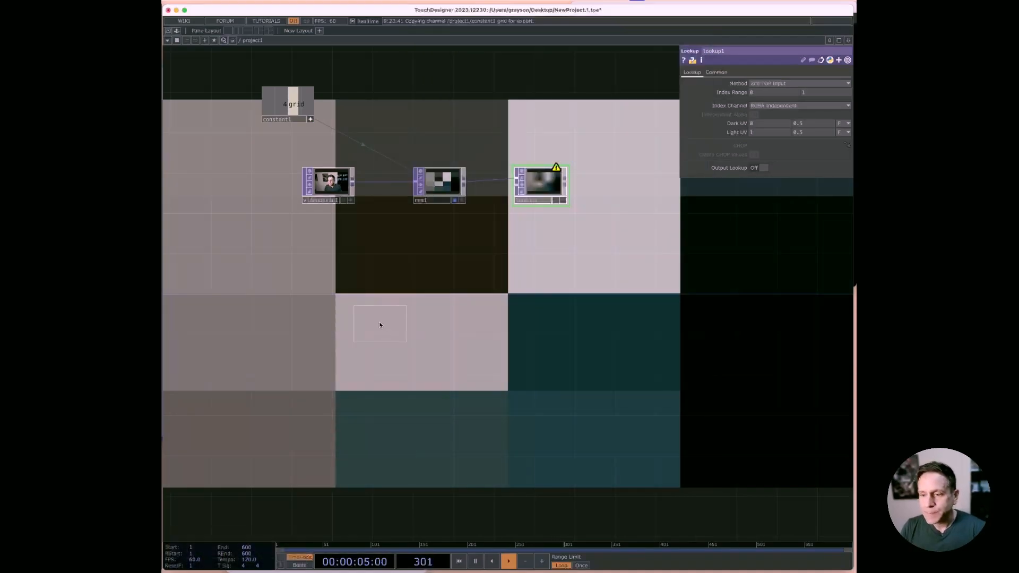
click(435, 250)
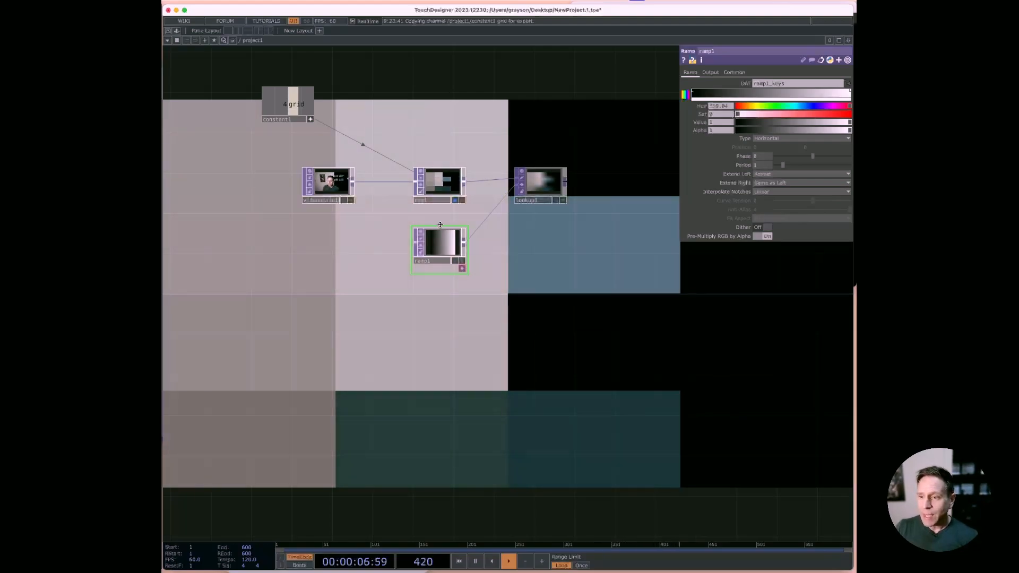
Step: Display the Lookup TOP in the background instead, set its Input Smoothness to Nearest Pixel and adjust Viewer Smoothness for hard-edged pixels
click(456, 200)
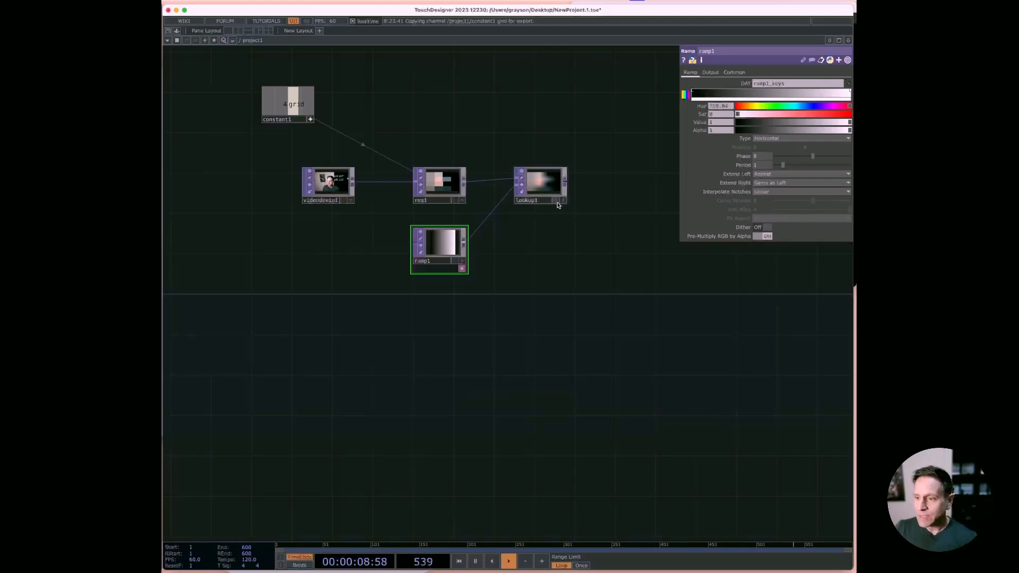
click(558, 202)
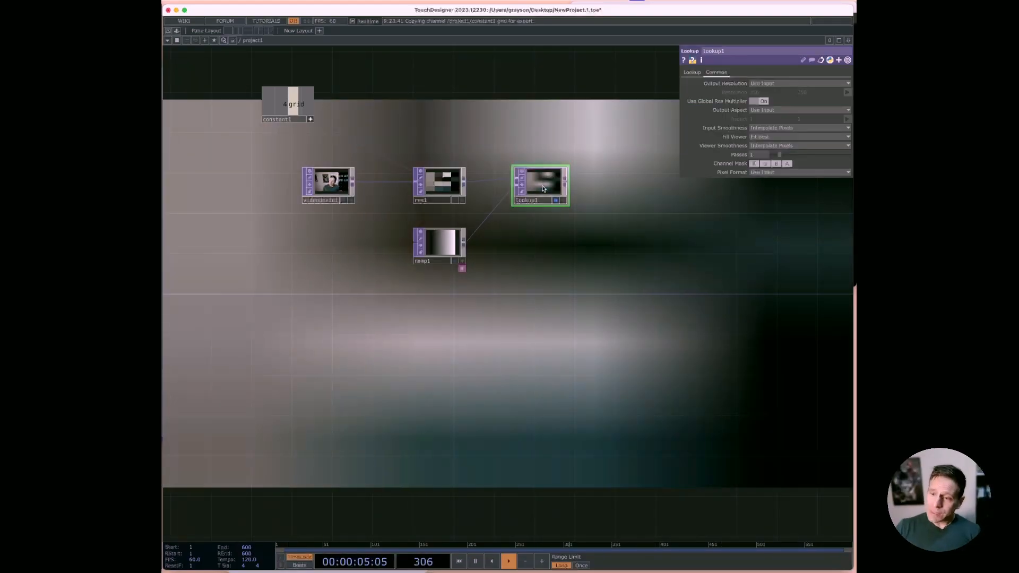
click(543, 186)
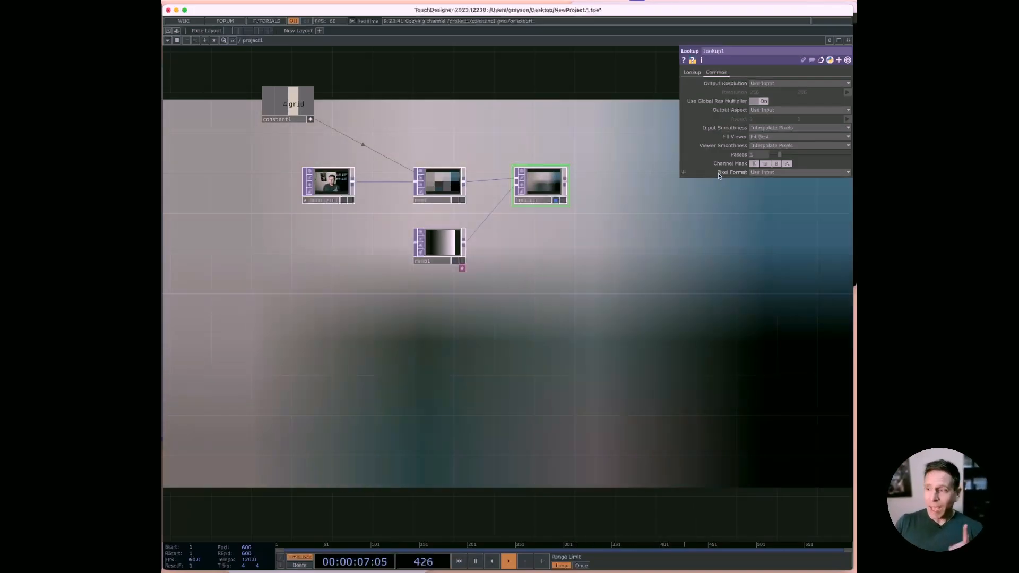
click(781, 128)
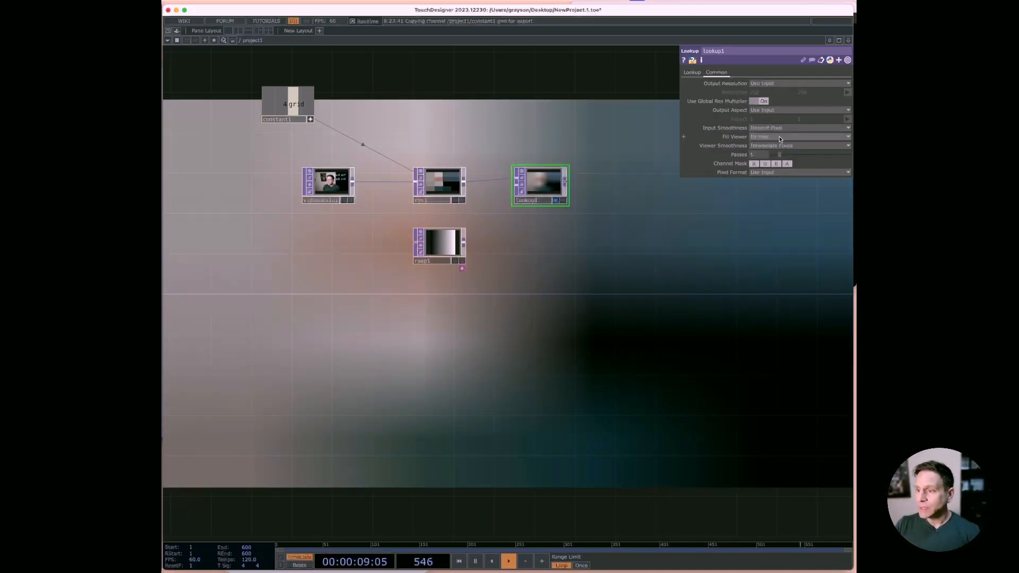
click(775, 154)
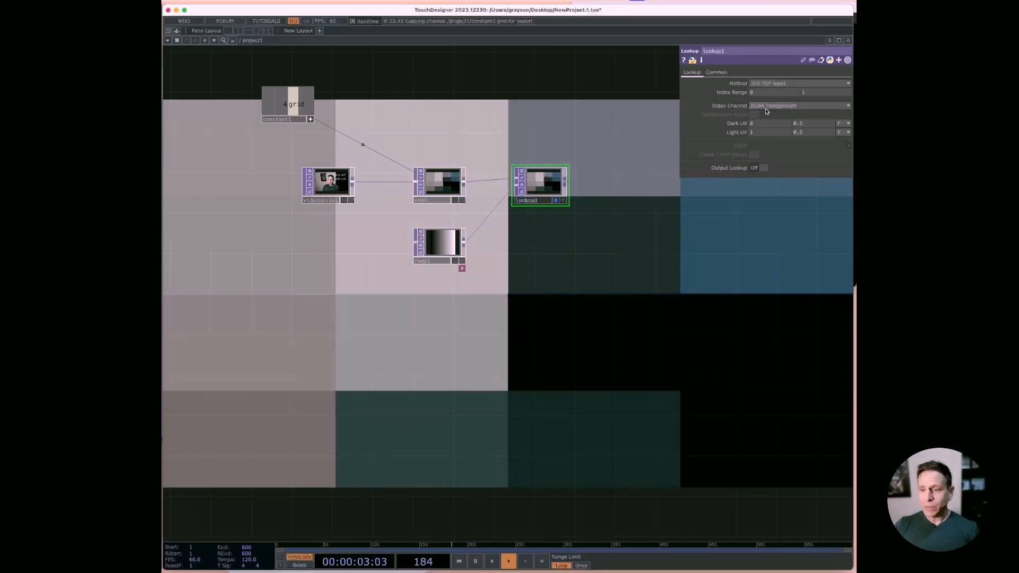
Step: Set the Lookup TOP's Index Channel to Luminance and append a Null TOP to its output
click(767, 106)
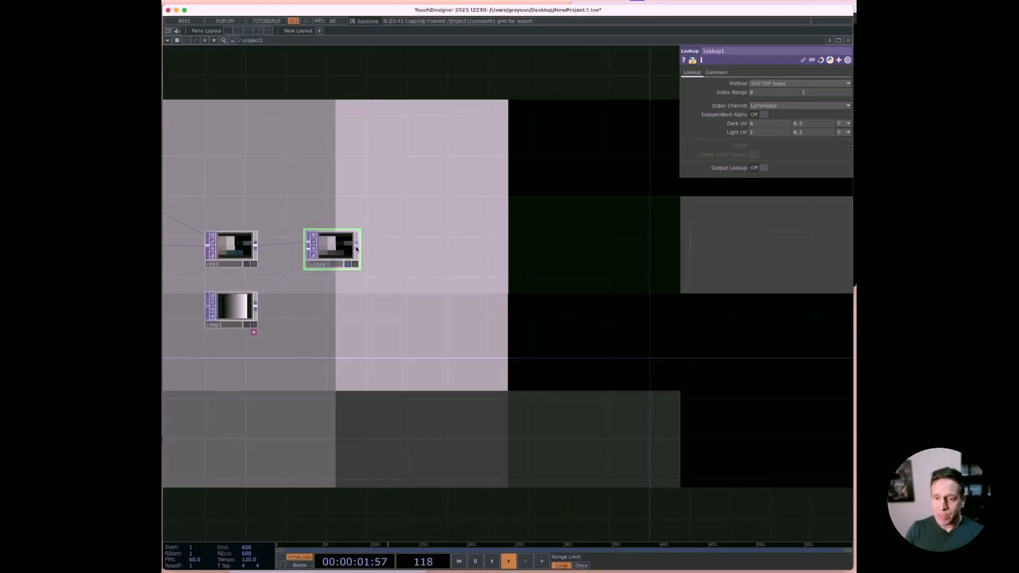
key(Tab)
text(nul)
key(Return)
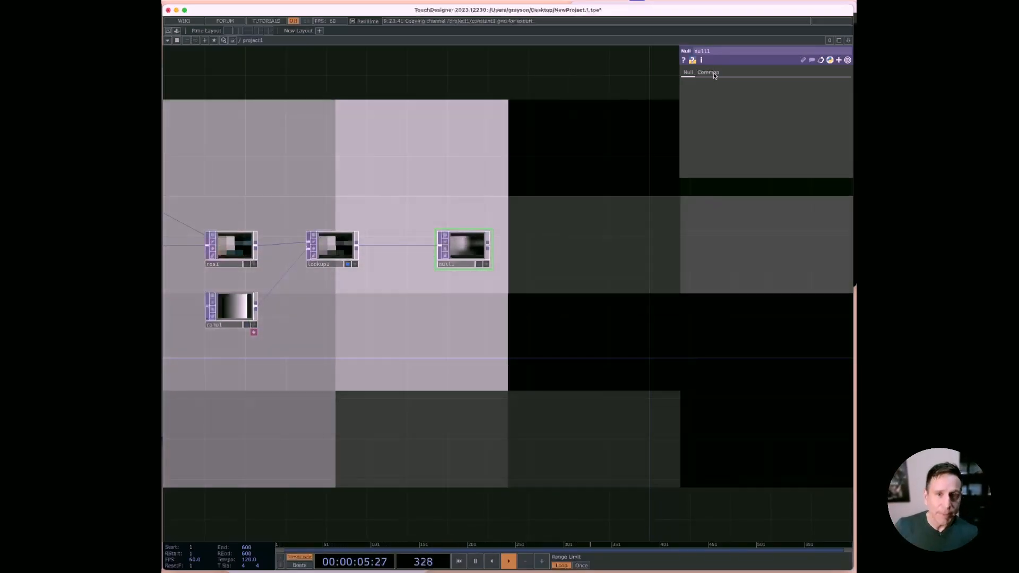
Step: Add a TOP to CHOP below the Null TOP, assign the Null TOP as its source and display it in the background
key(Tab)
key(Tab)
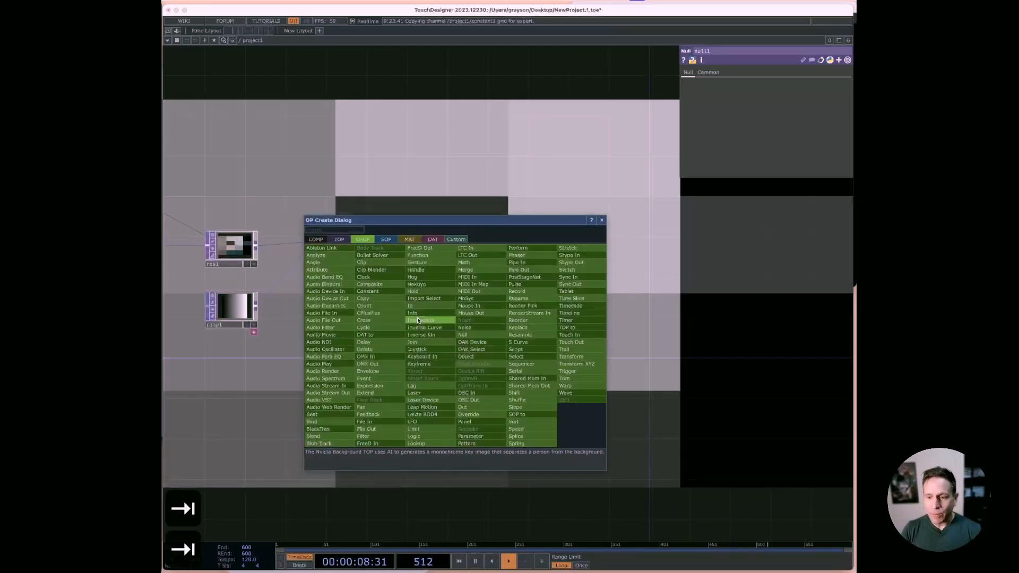
text(top)
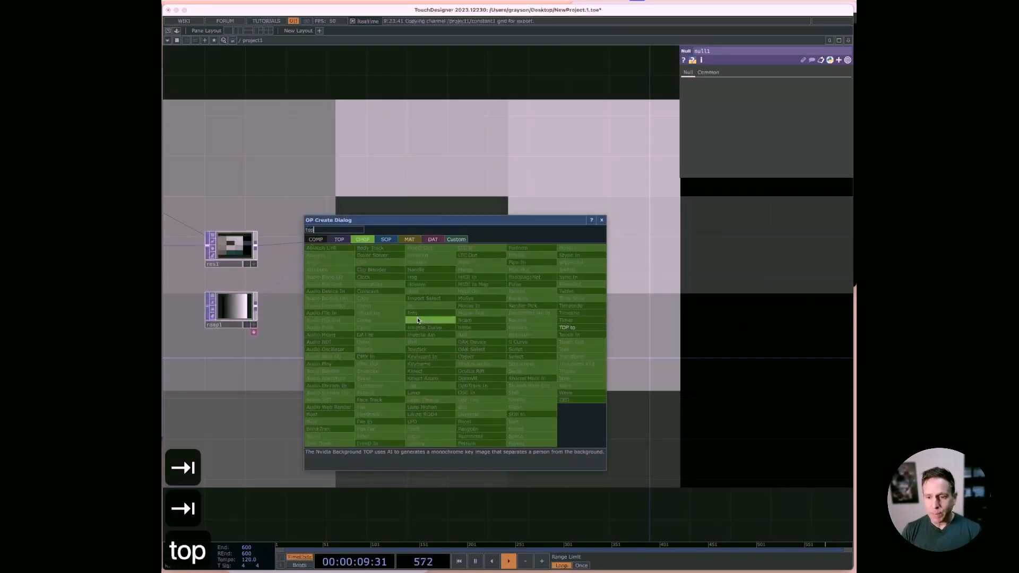
click(578, 327)
click(461, 339)
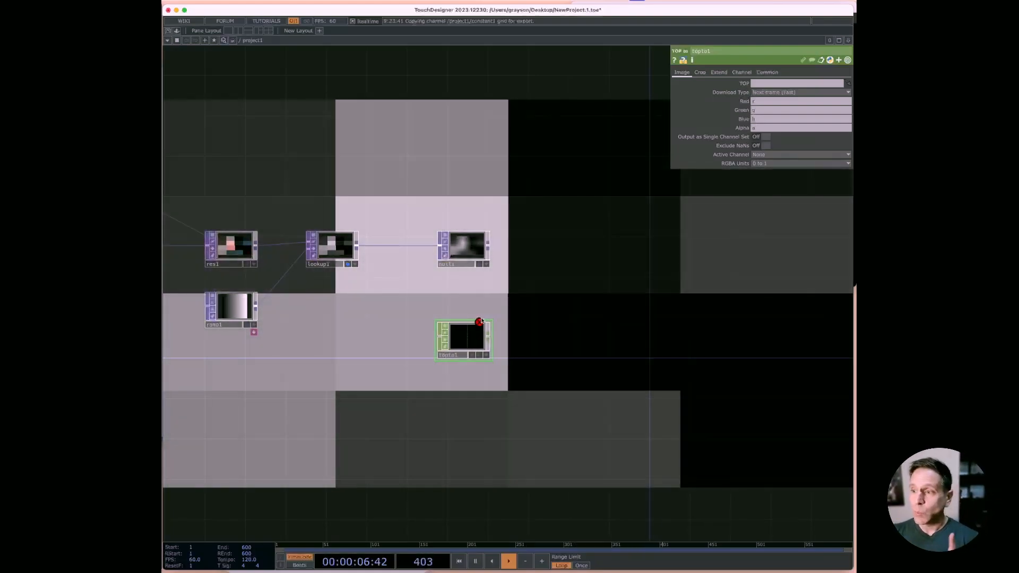
drag(461, 246, 469, 342)
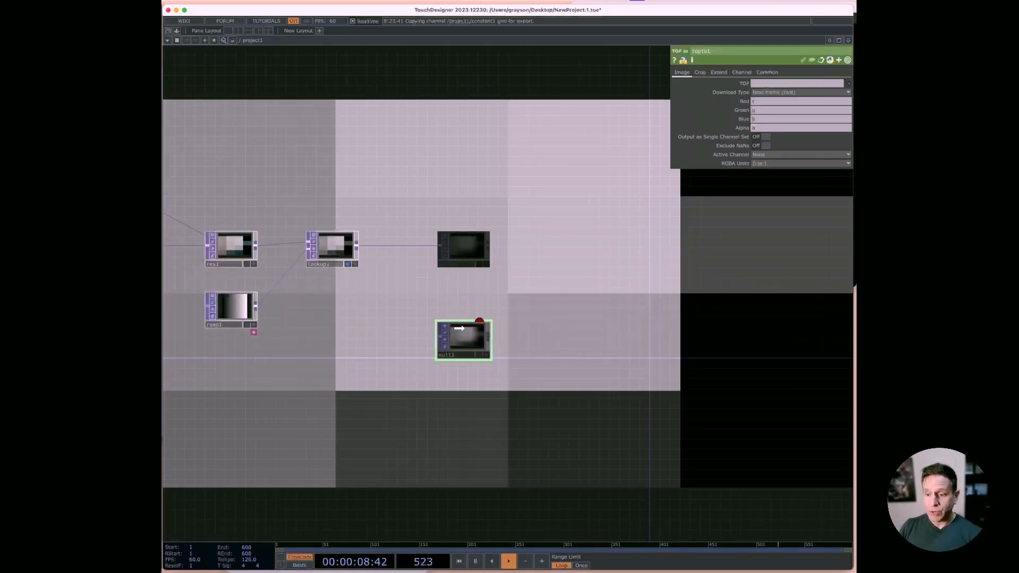
click(480, 355)
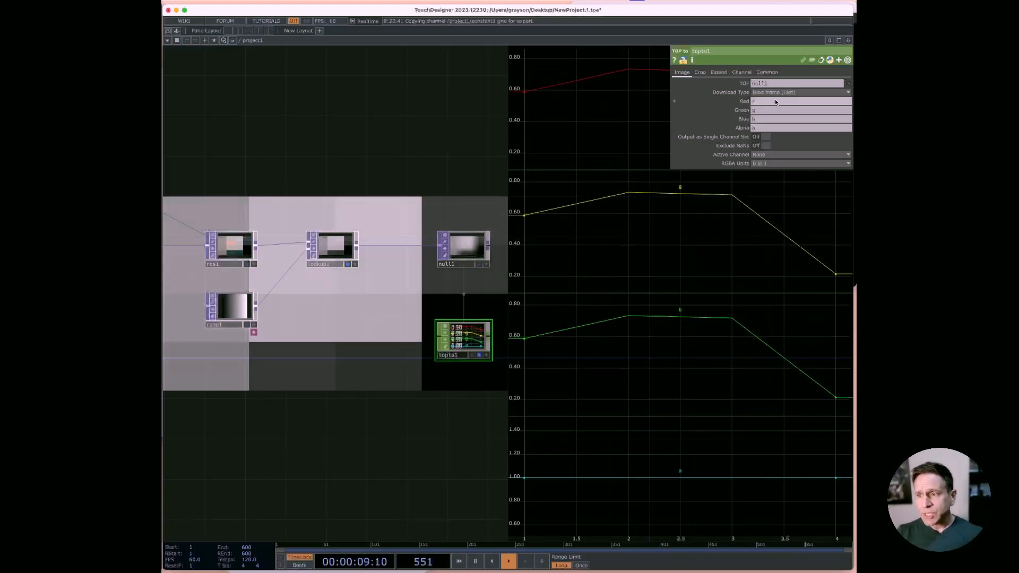
Step: Set the TOP to CHOP's Crop to Full Image
click(700, 73)
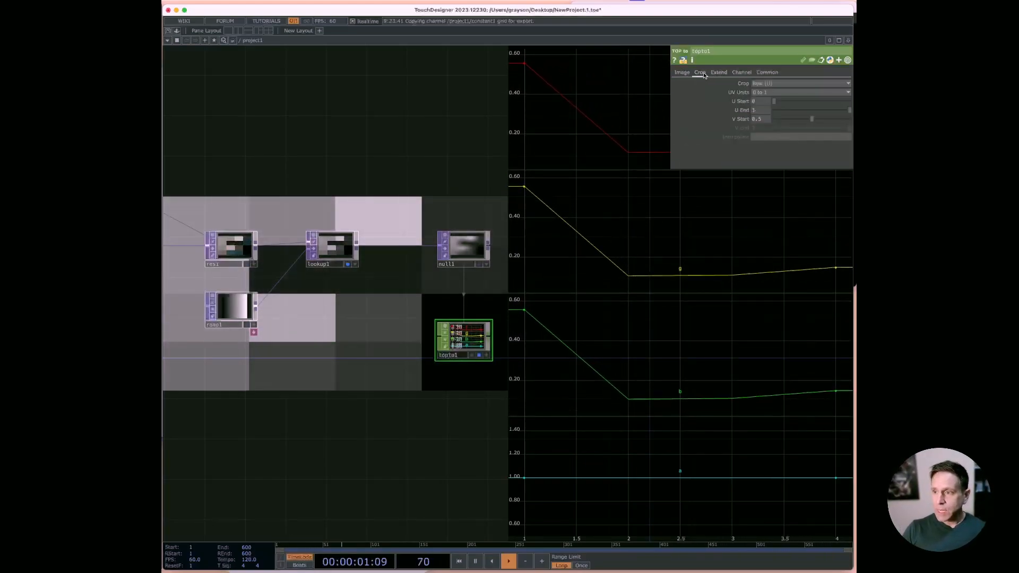
click(765, 83)
click(781, 127)
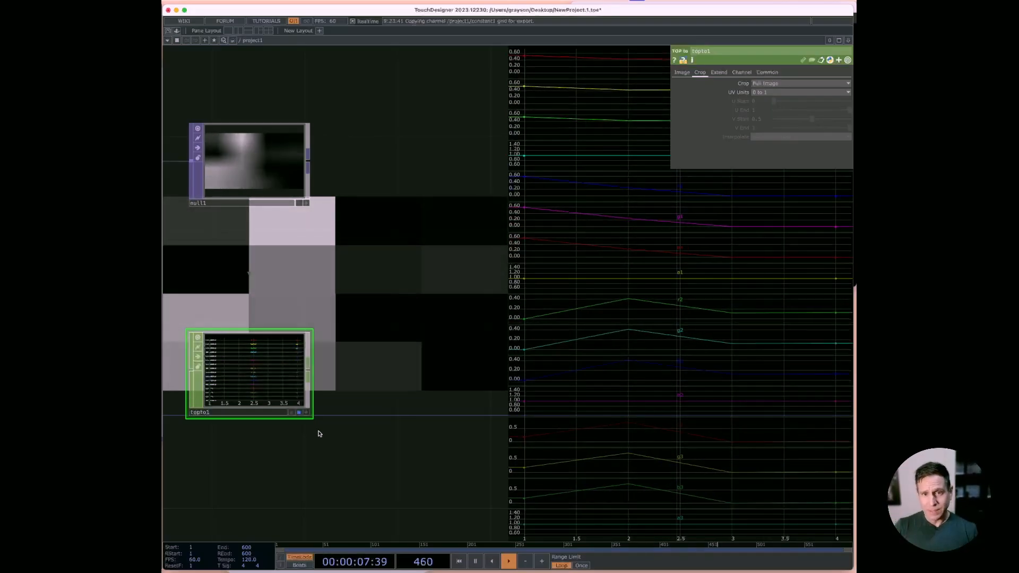
Step: Append a Shuffle CHOP to the TOP to CHOP's output, set its Method to Split N Samples and display it in the background
right_click(308, 368)
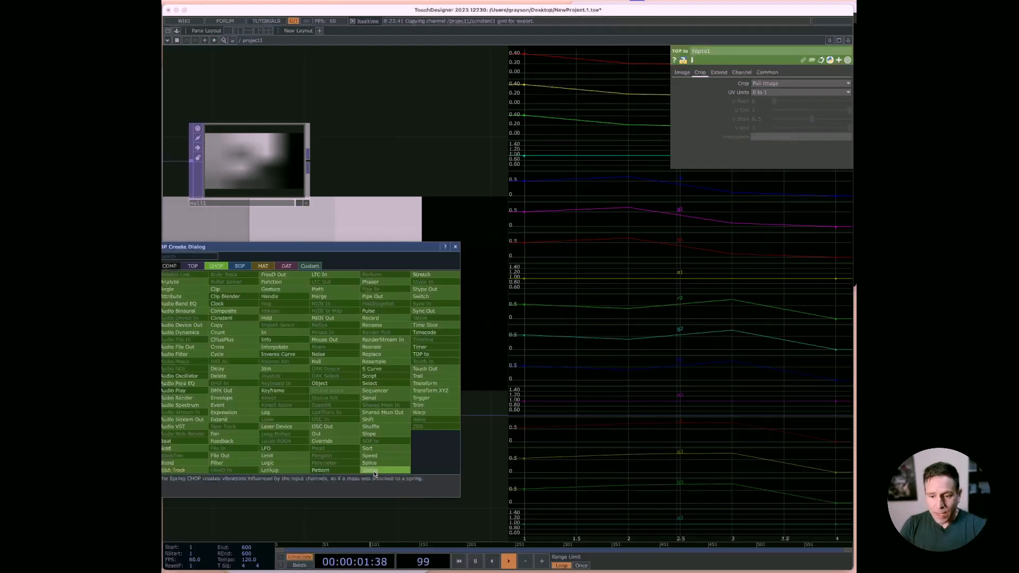
click(401, 428)
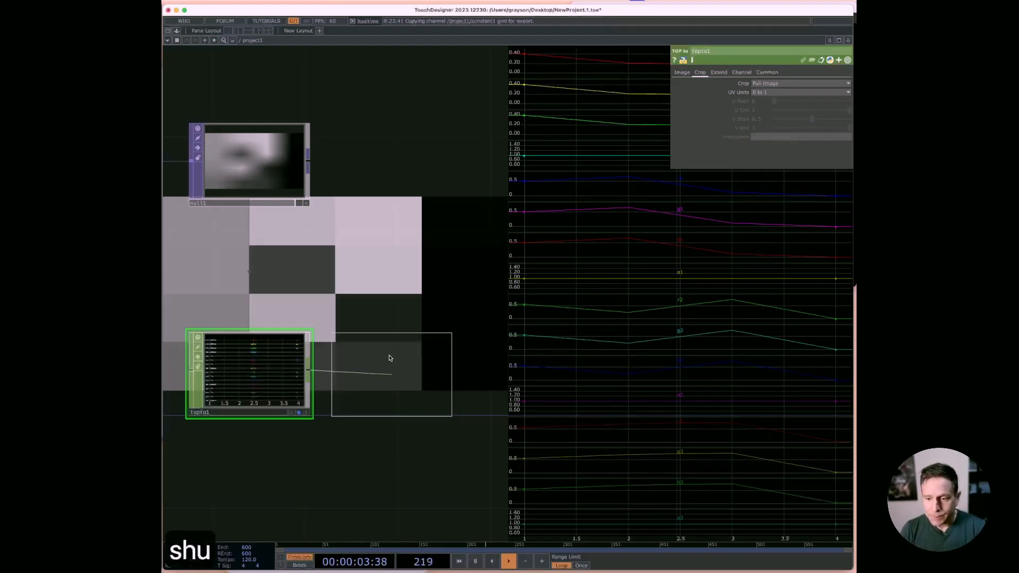
click(407, 367)
click(797, 84)
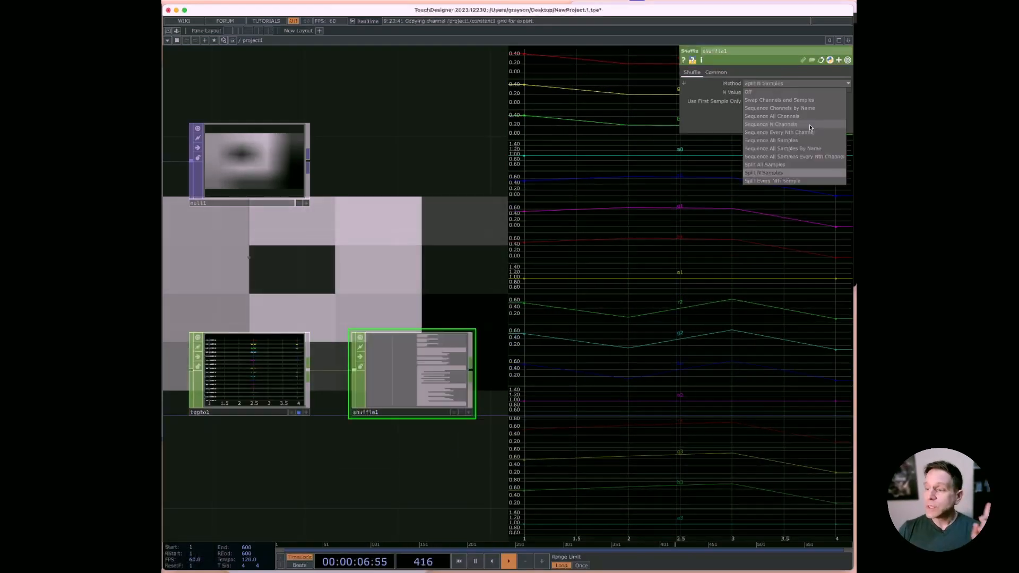
click(791, 173)
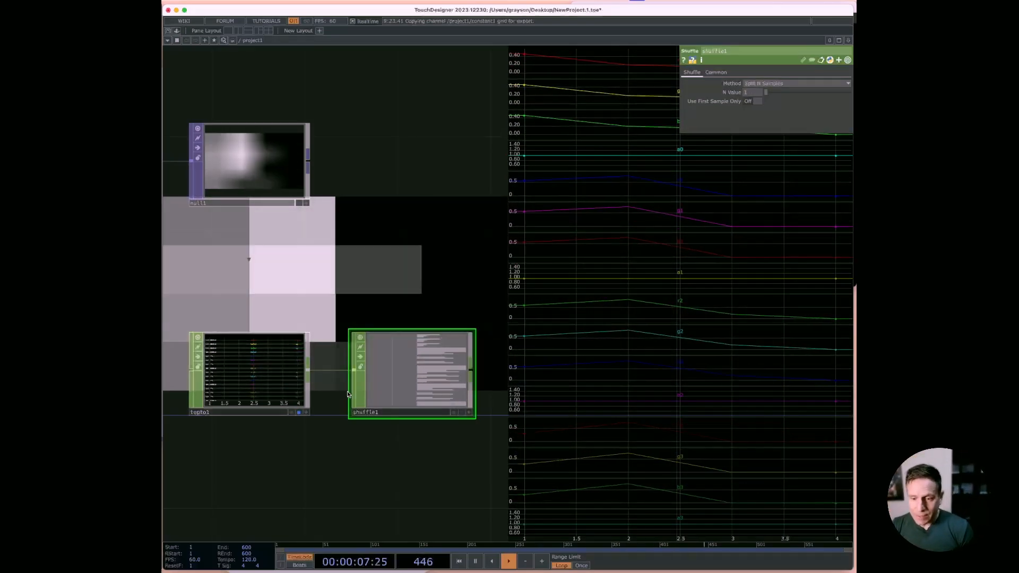
click(462, 413)
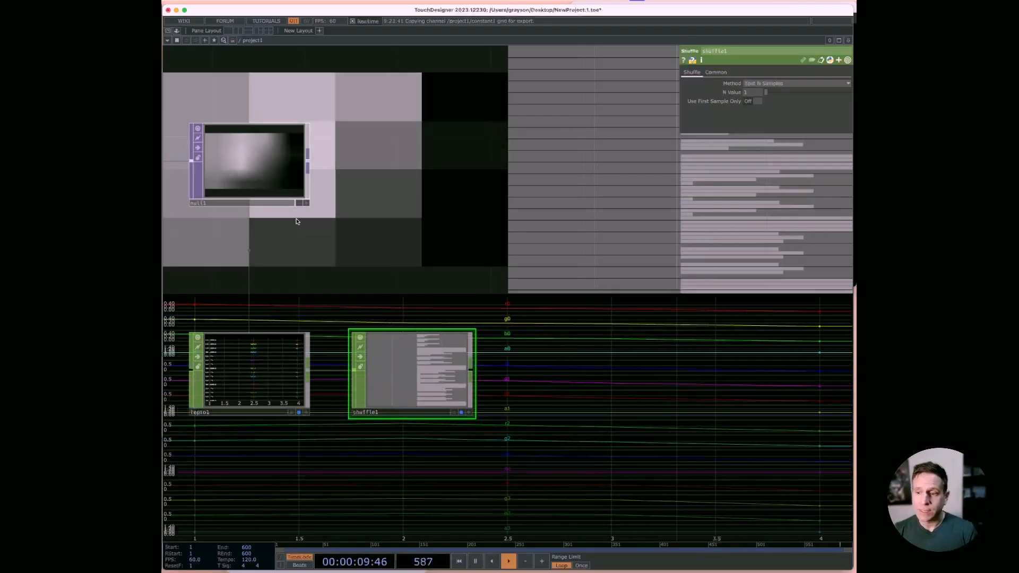
Step: Set the Lookup TOP's Pixel Format to 32-bit float (Mono)
drag(303, 229, 774, 294)
click(402, 230)
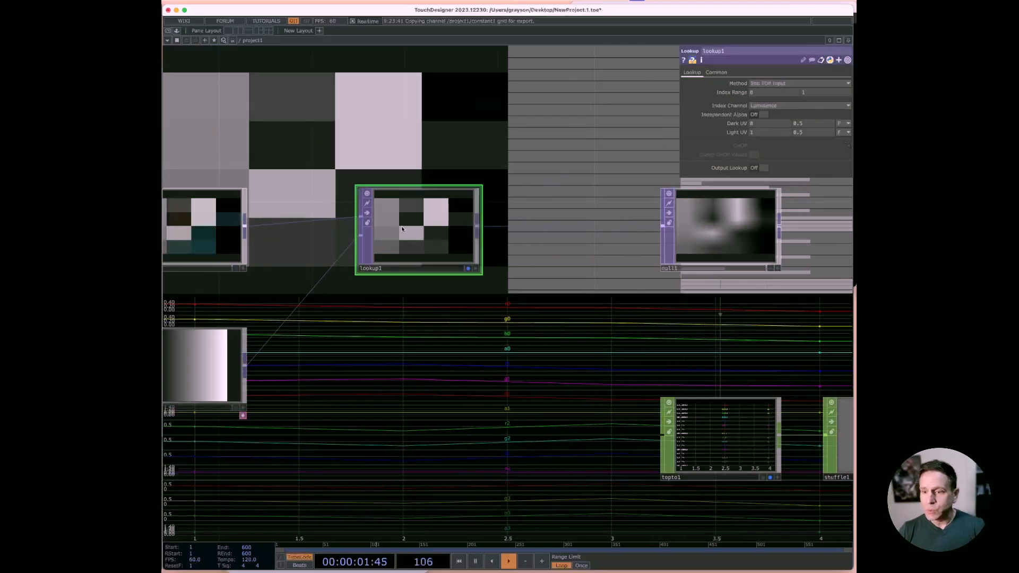
click(717, 72)
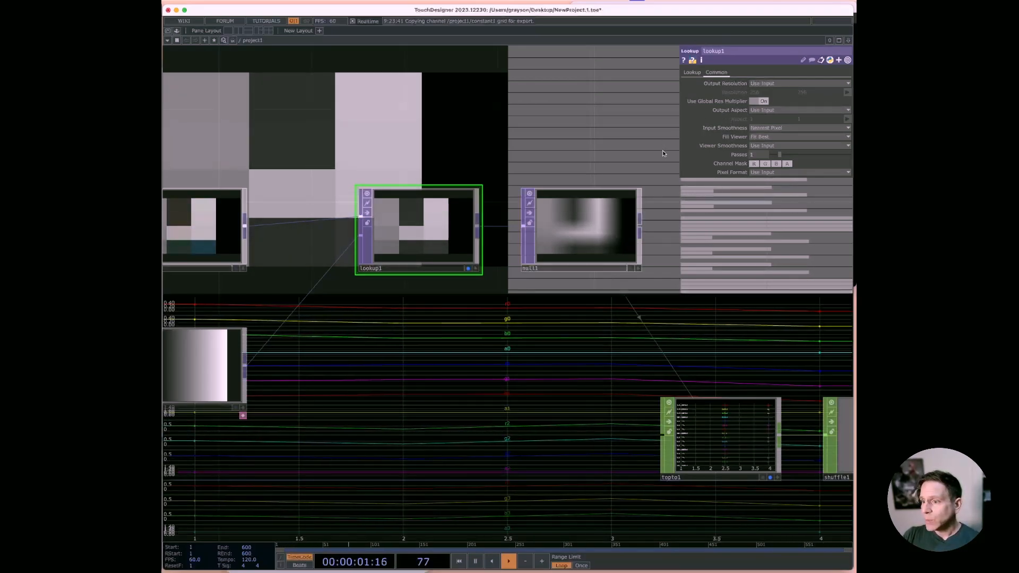
click(767, 173)
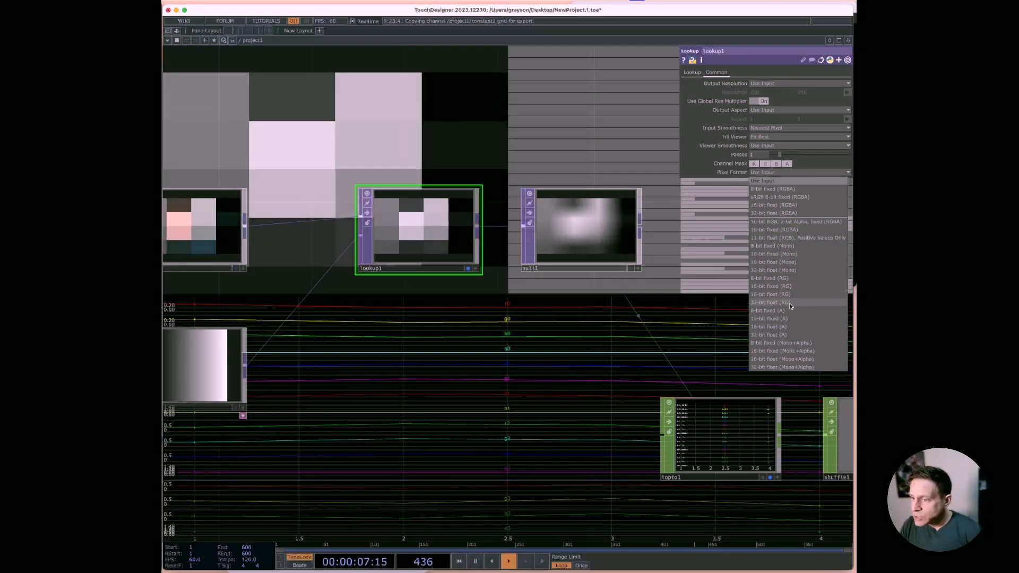
click(791, 271)
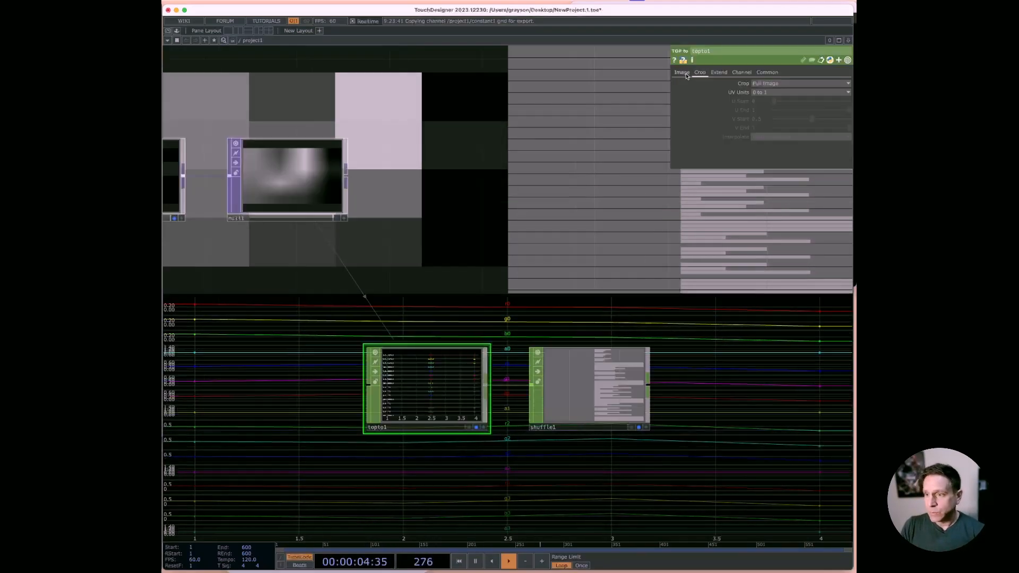
click(684, 76)
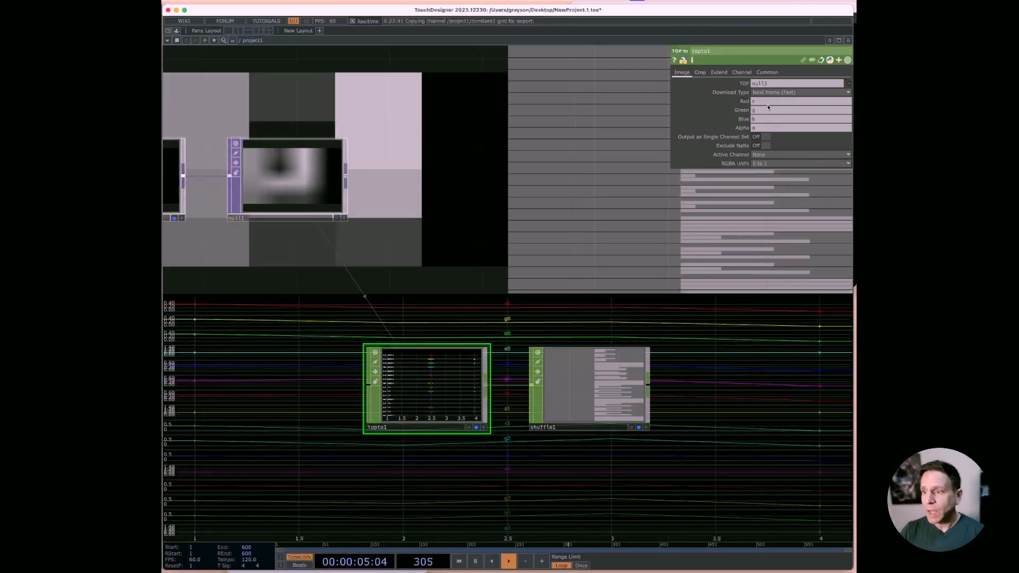
Step: Clear the Green, Blue and Alpha channel names in the TOP to CHOP, leaving only Red
click(767, 109)
key(BackSpace)
key(Tab)
key(BackSpace)
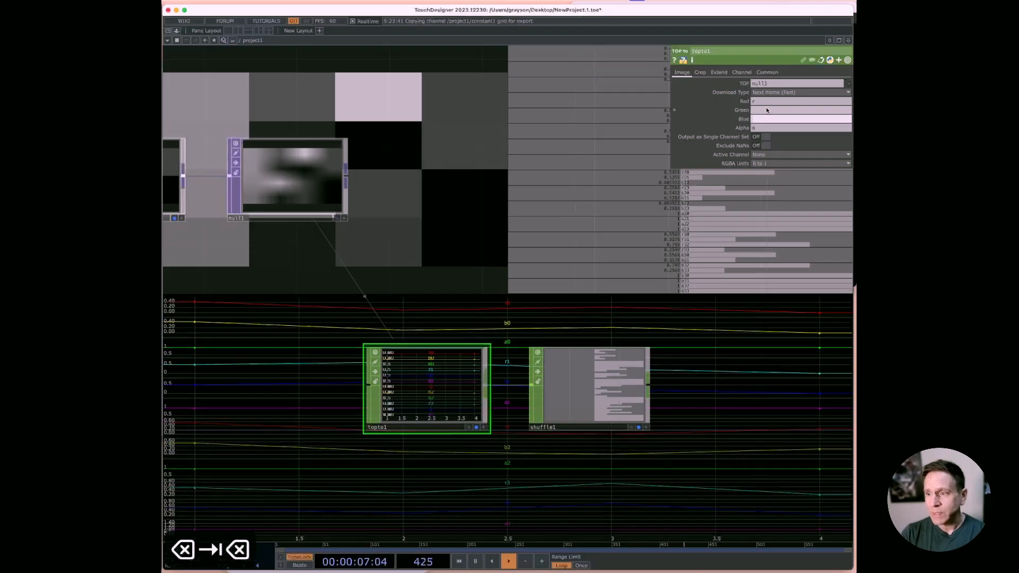
key(Tab)
key(BackSpace)
key(Tab)
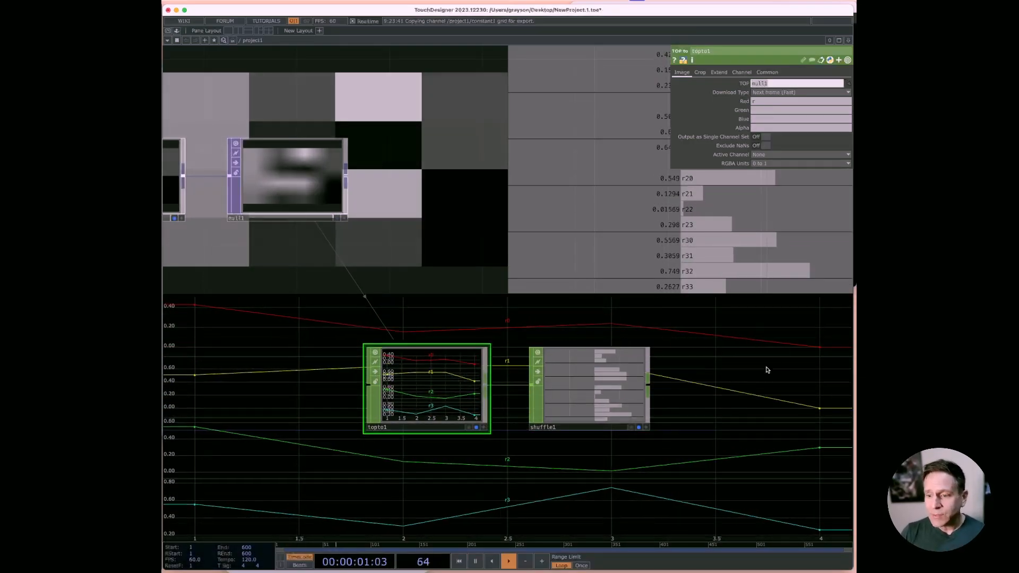
Step: Examine the per-pixel channels and their values in the Shuffle CHOP's viewer
drag(710, 358, 505, 352)
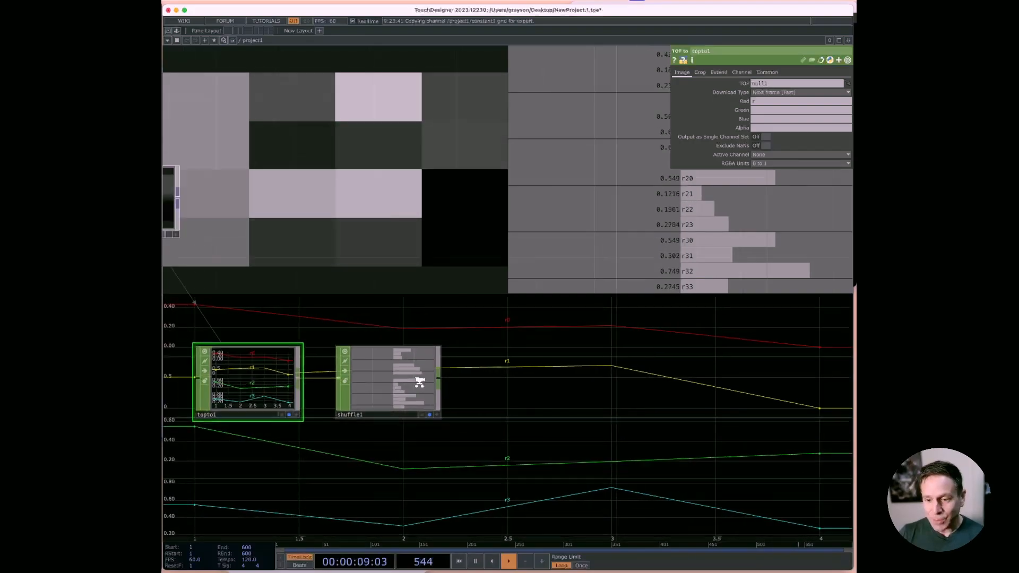
scroll(419, 380, up, 5)
scroll(414, 377, down, 1)
scroll(417, 381, down, 1)
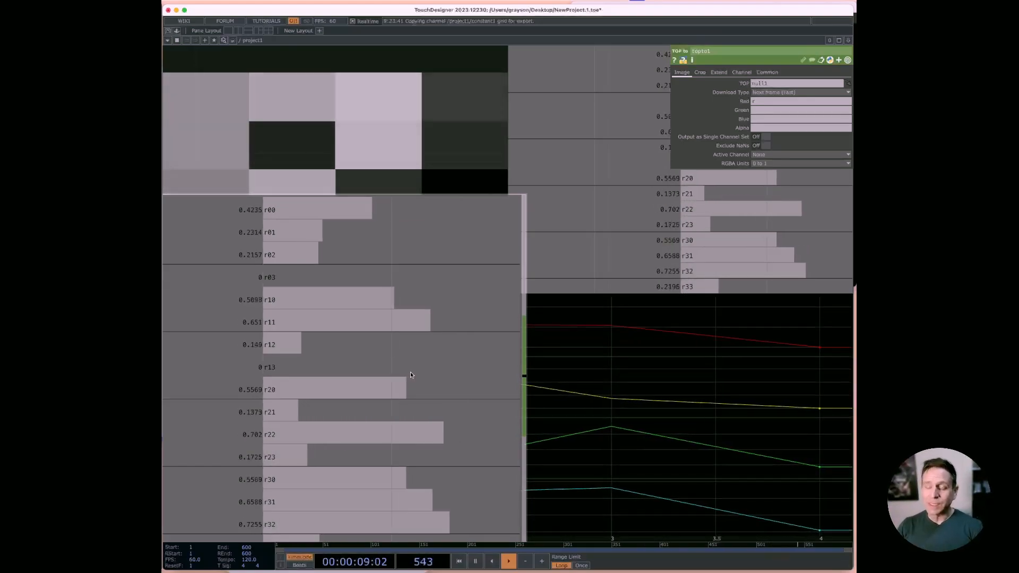
scroll(425, 376, down, 5)
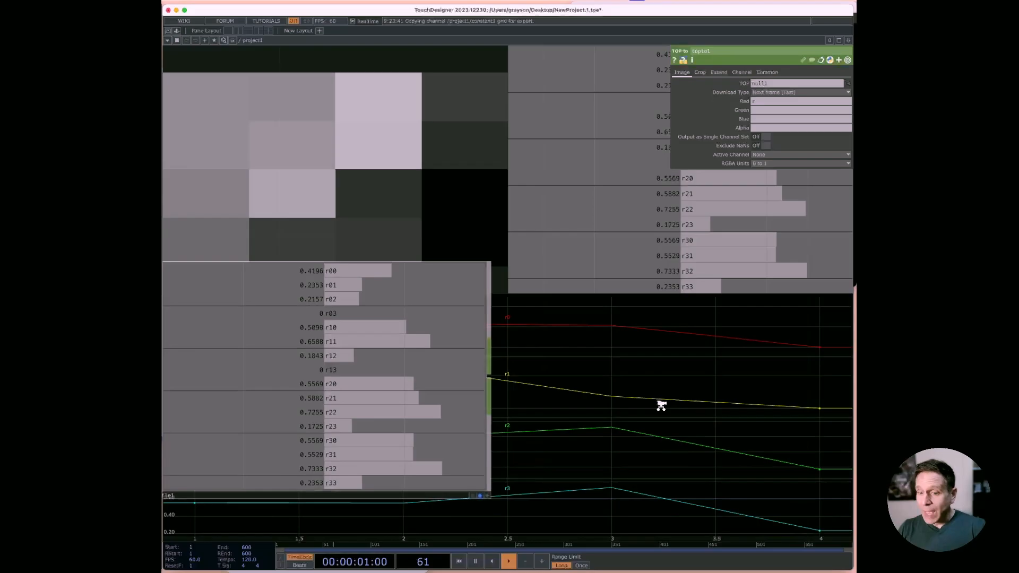
scroll(662, 406, down, 3)
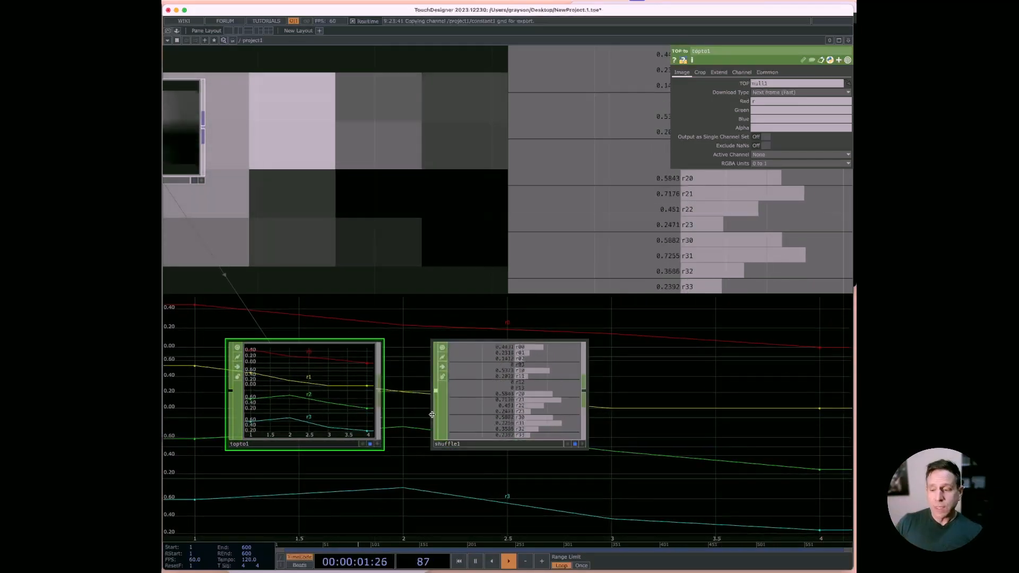
Step: Append a Filter CHOP to the Shuffle CHOP's output and set its Filter Width to 0.3
right_click(585, 391)
text(filt)
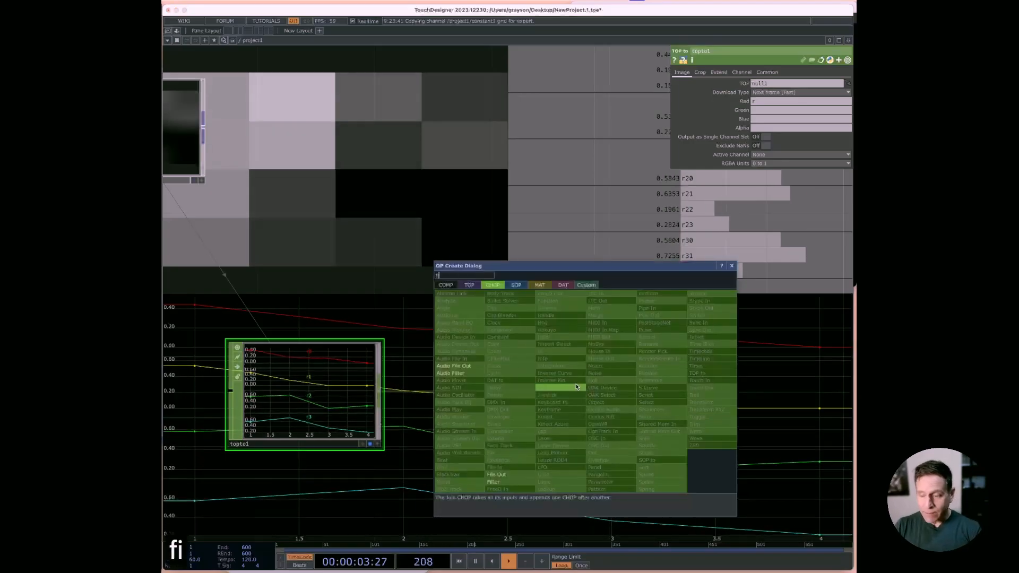
click(511, 484)
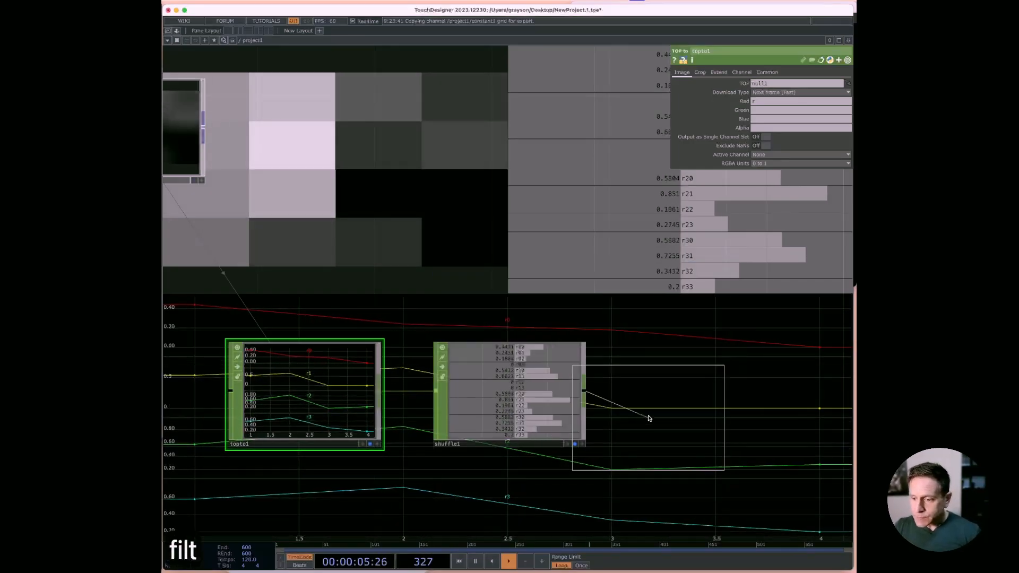
click(685, 395)
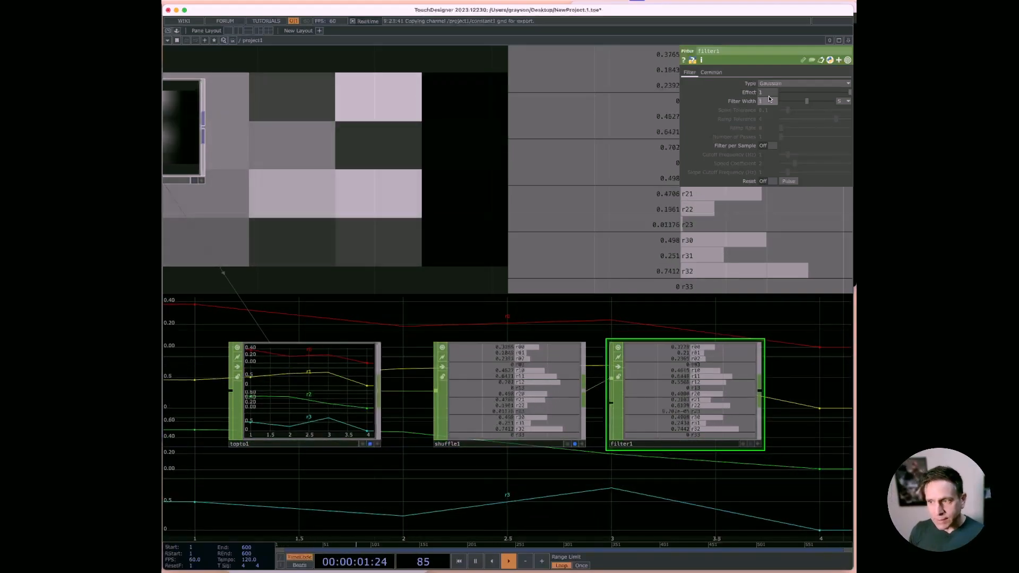
key(BackSpace)
text(0.3)
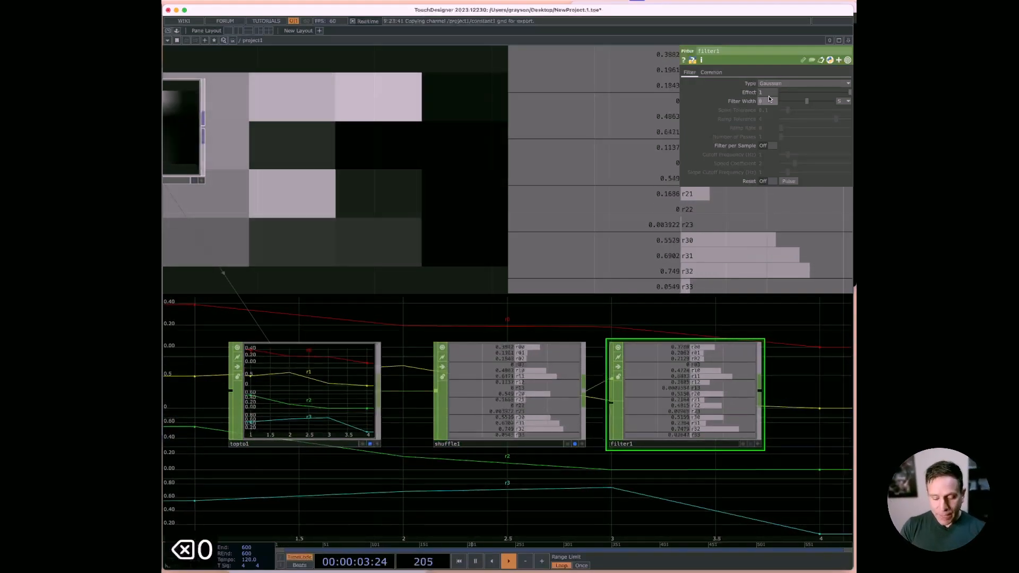
key(Tab)
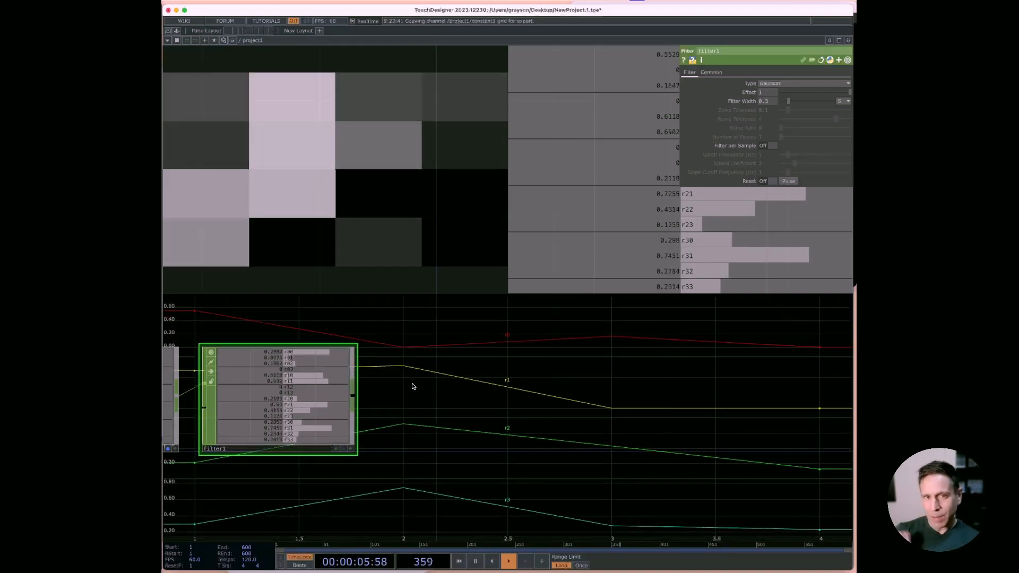
Step: Append a Limit CHOP to the Filter CHOP's output and set its Quantize Value to Floor with a Value Step of 0.1
key(Tab)
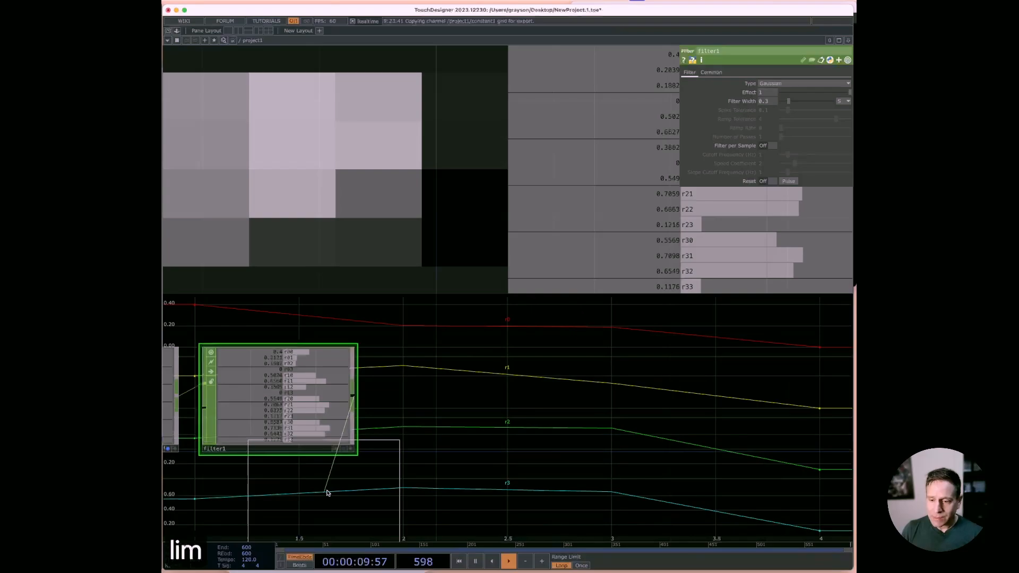
click(455, 400)
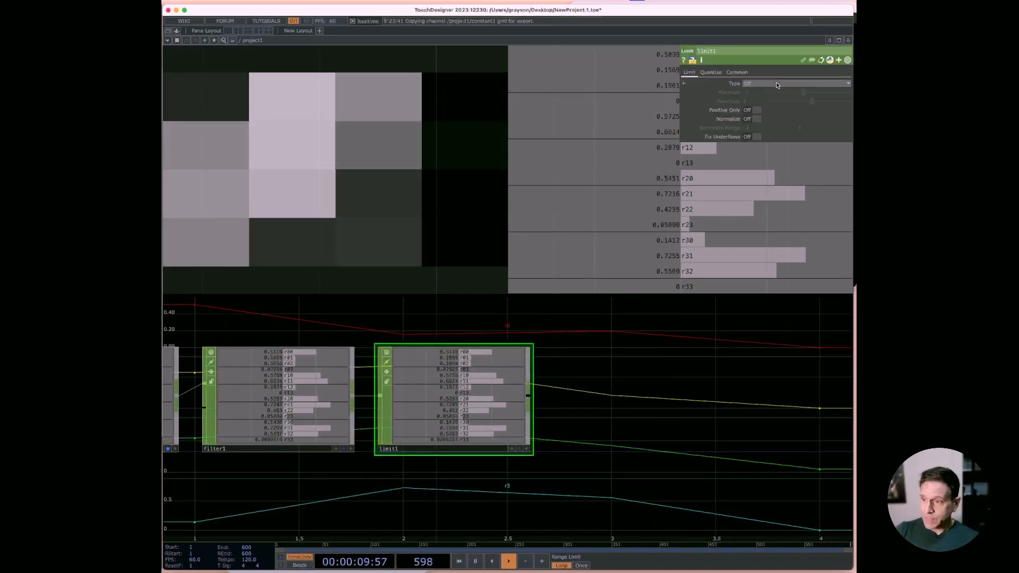
click(710, 73)
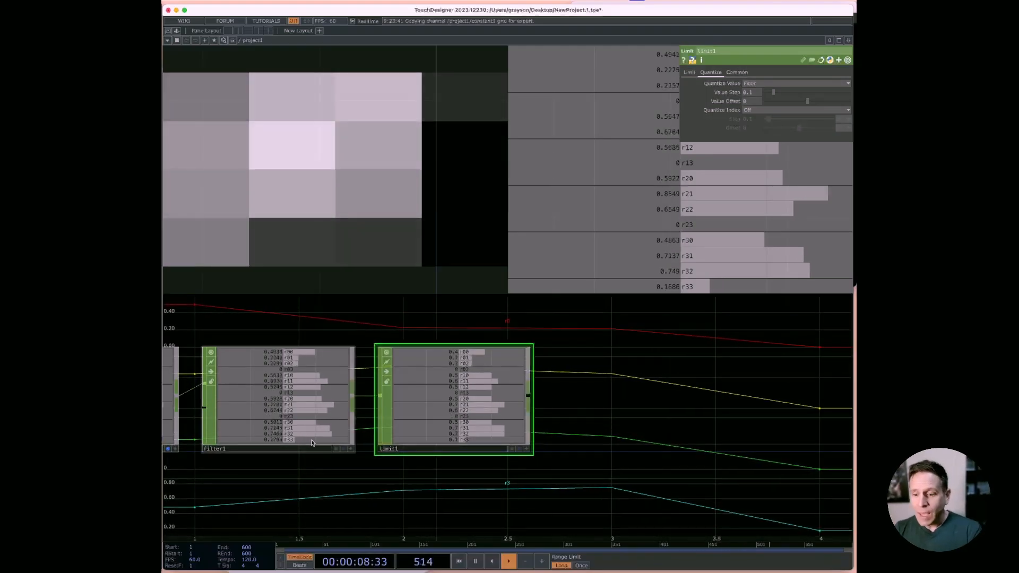
Step: Stop displaying the Shuffle CHOP and the TOP to CHOP in the background and display the Limit CHOP there instead
click(168, 450)
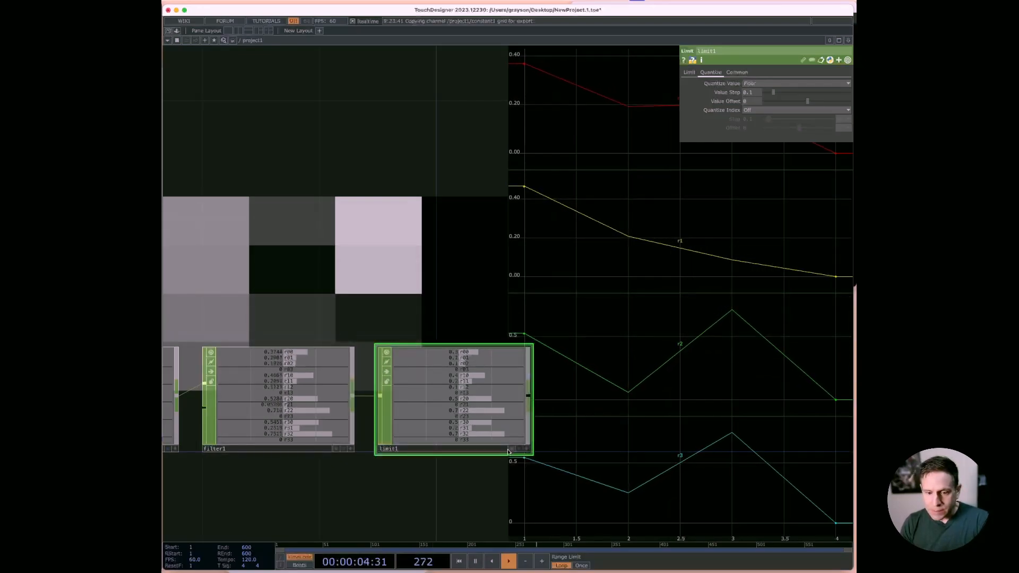
drag(457, 491, 784, 462)
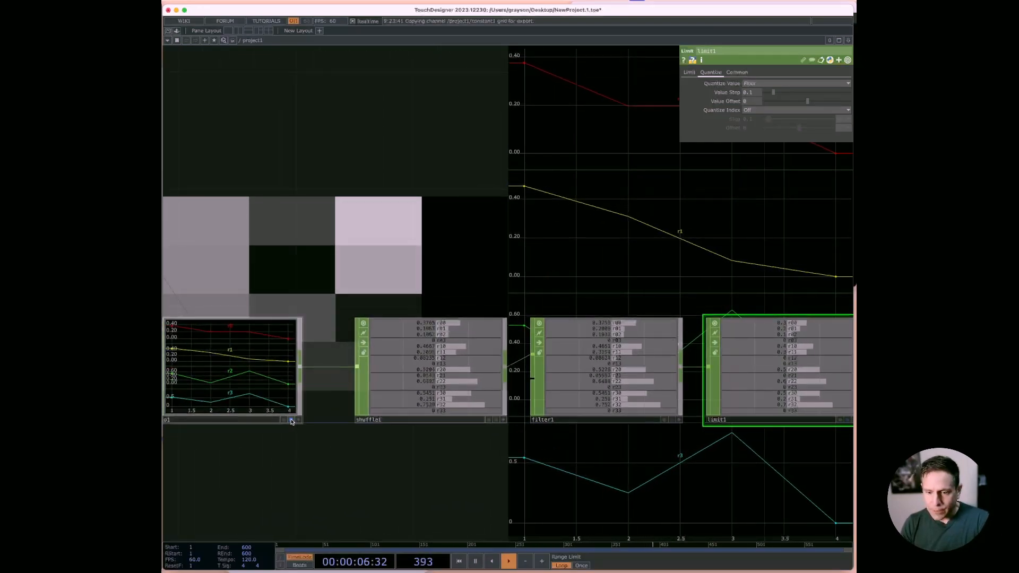
click(291, 420)
drag(606, 462, 289, 456)
click(531, 415)
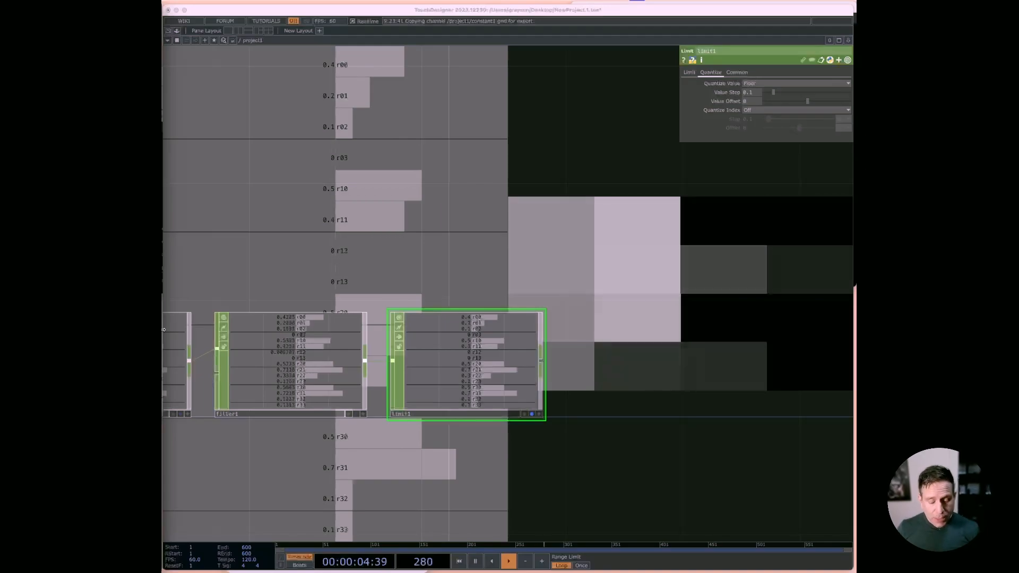
key(super+Tab)
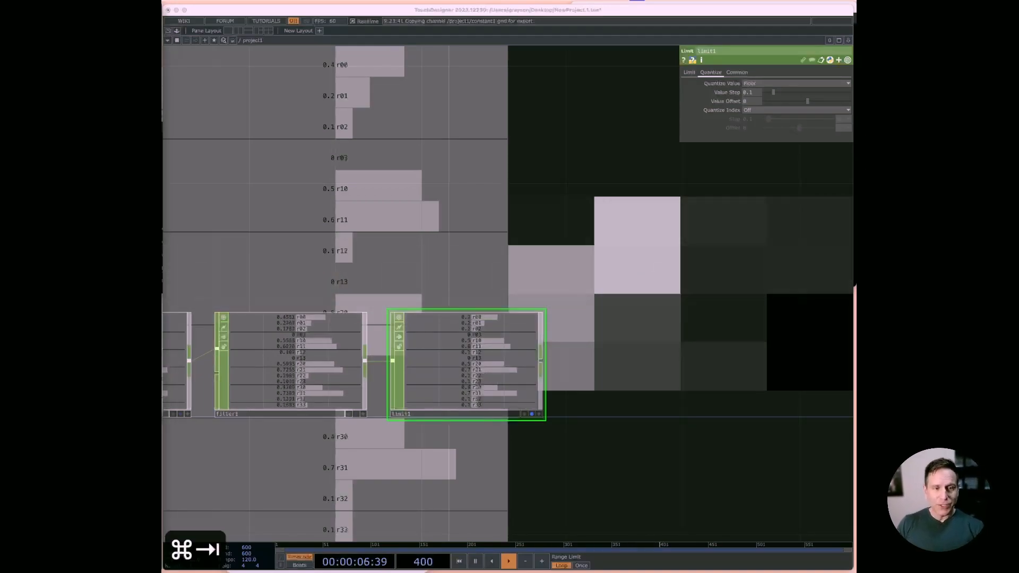
Step: Launch the Protokol app, approve opening it, and place its window over the network next to the CHOP viewer
drag(163, 177, 663, 82)
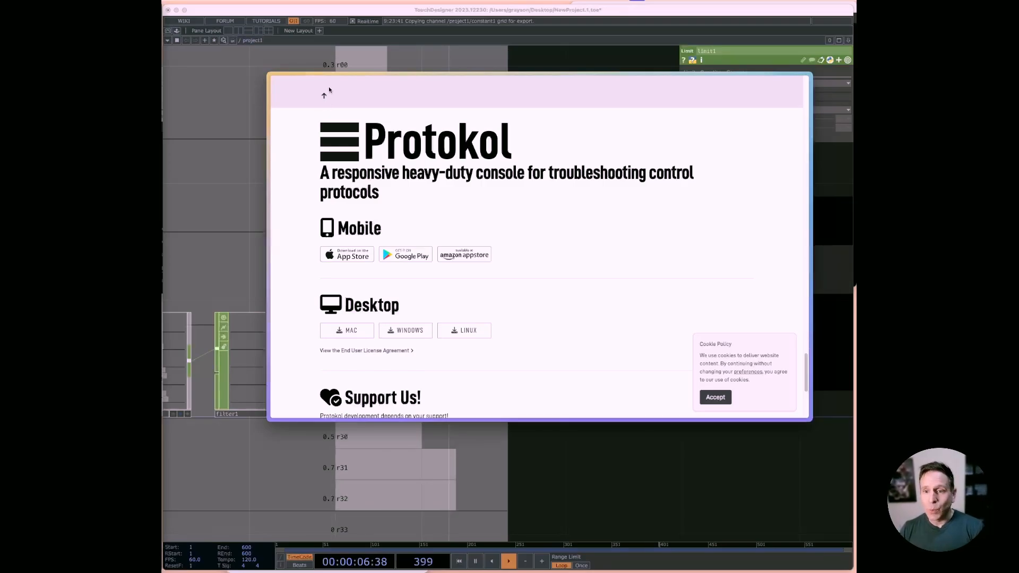
key(super+space)
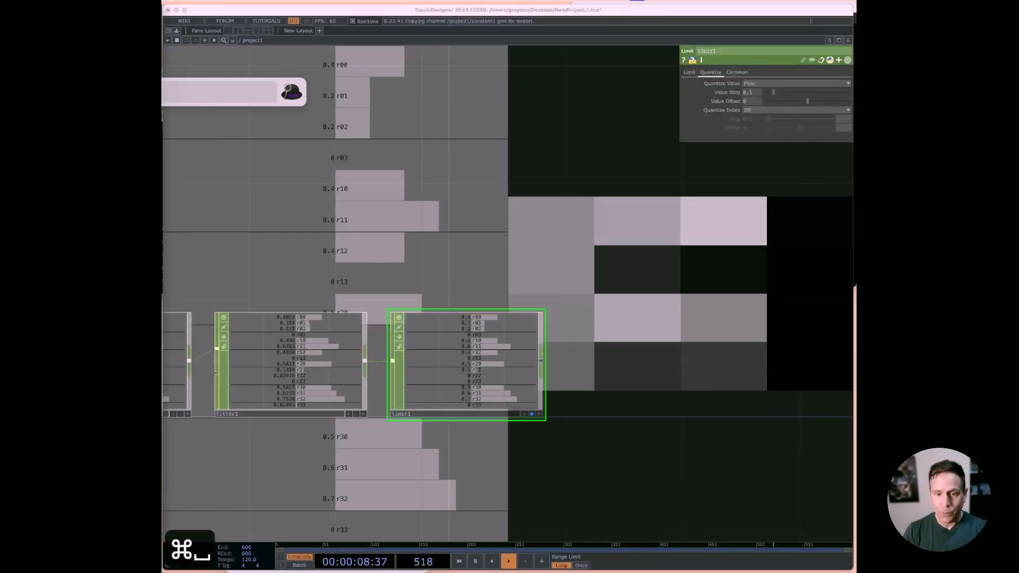
text(pro)
key(Down)
key(Return)
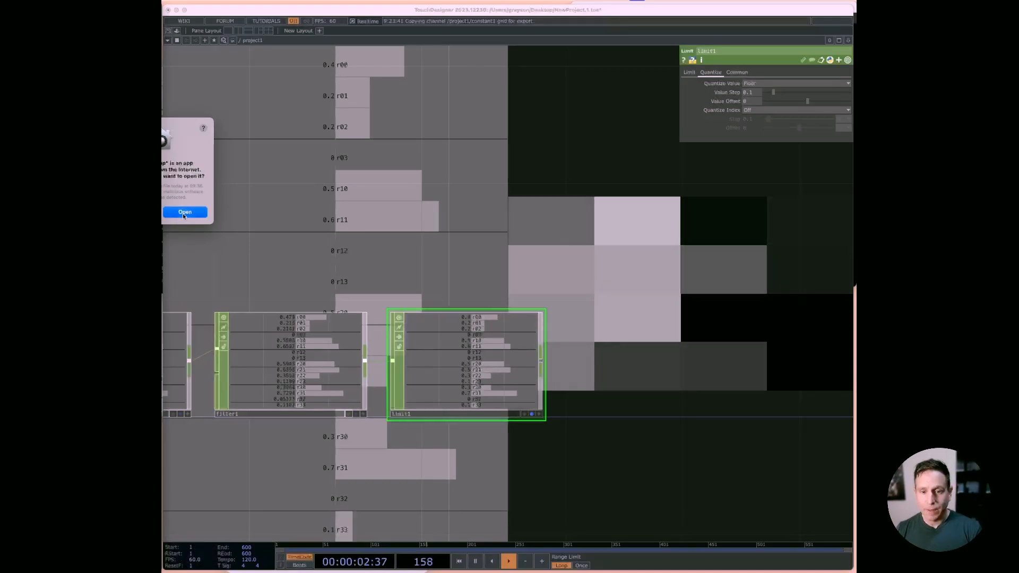
click(185, 212)
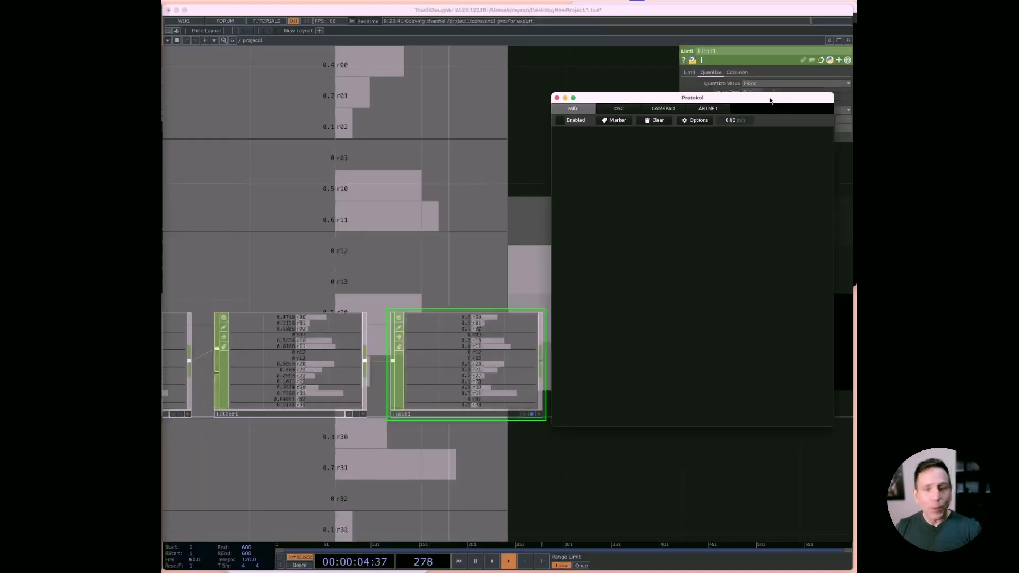
drag(770, 100, 642, 73)
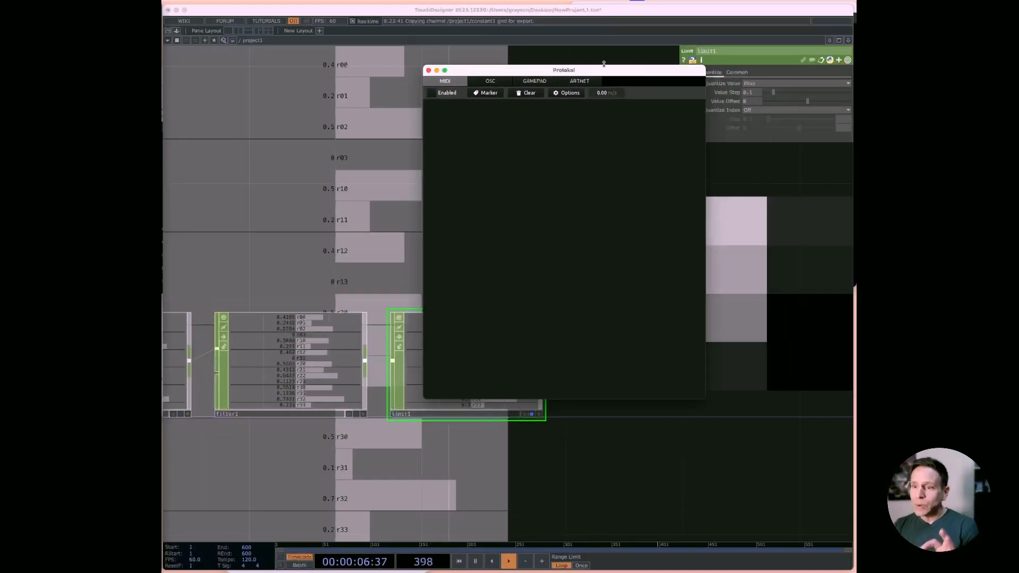
Step: Show Protokol's OSC monitor, copy its port number 8000, and enable OSC listening on that port
click(487, 81)
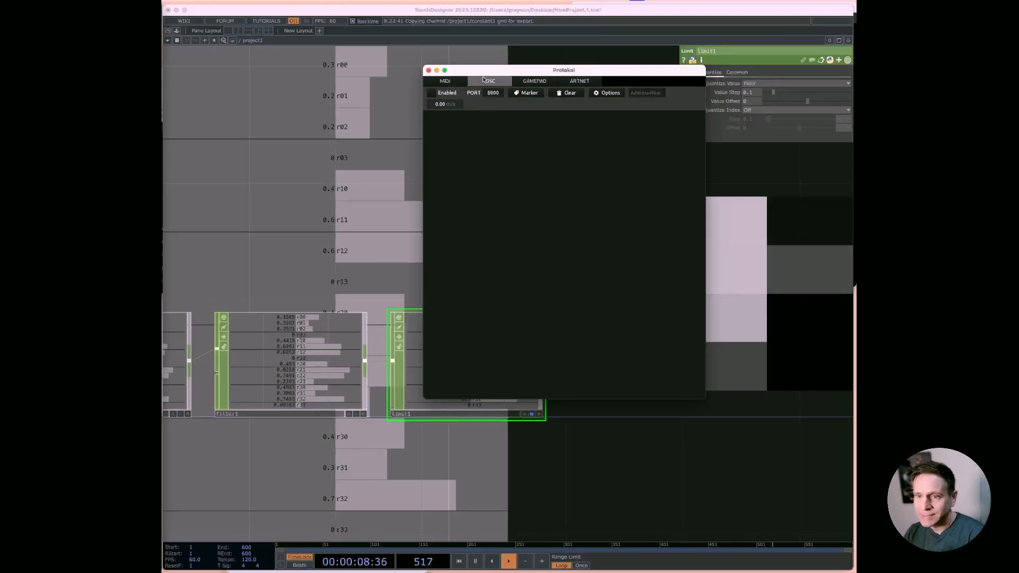
click(494, 93)
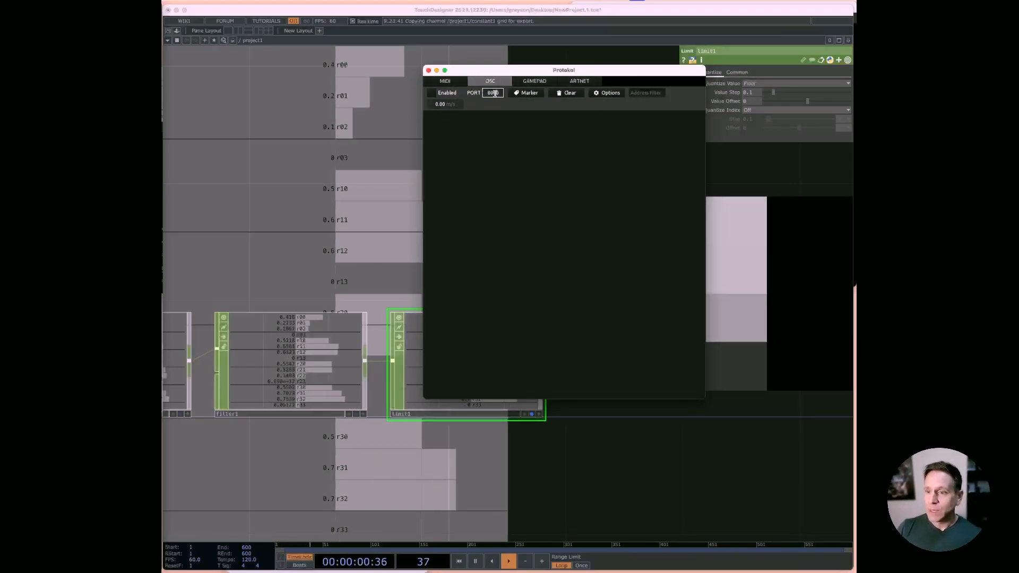
double_click(494, 93)
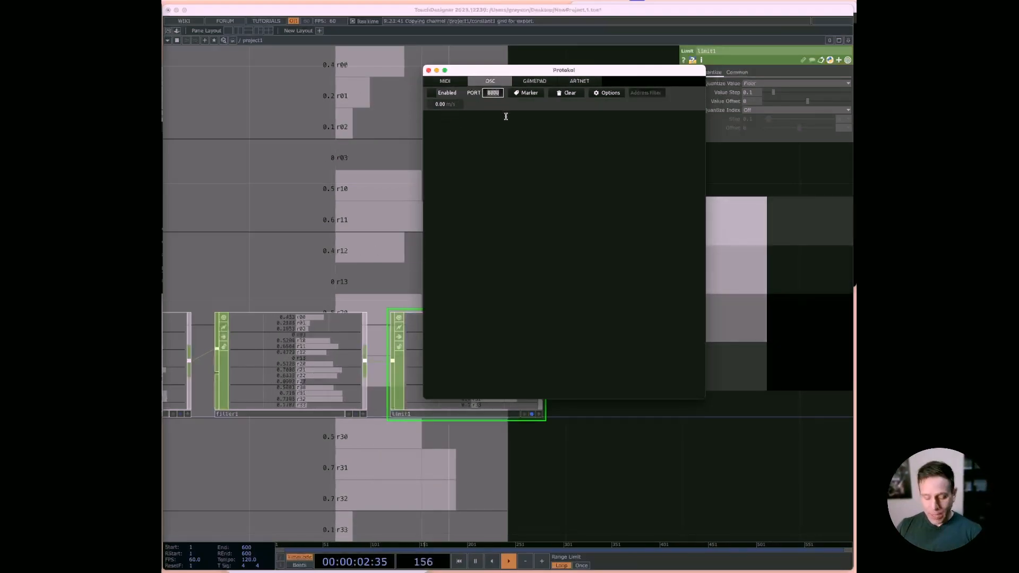
click(431, 93)
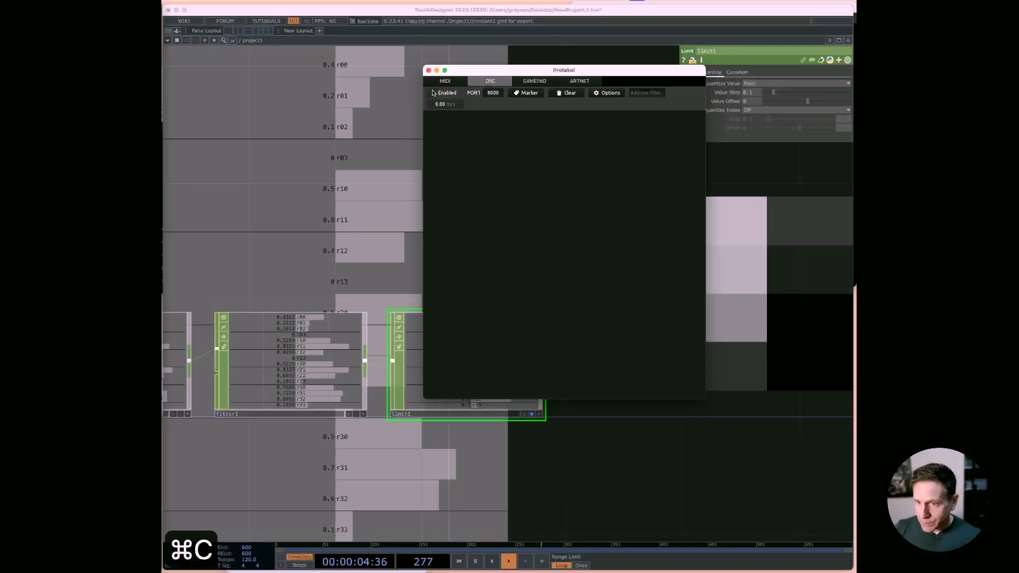
click(190, 194)
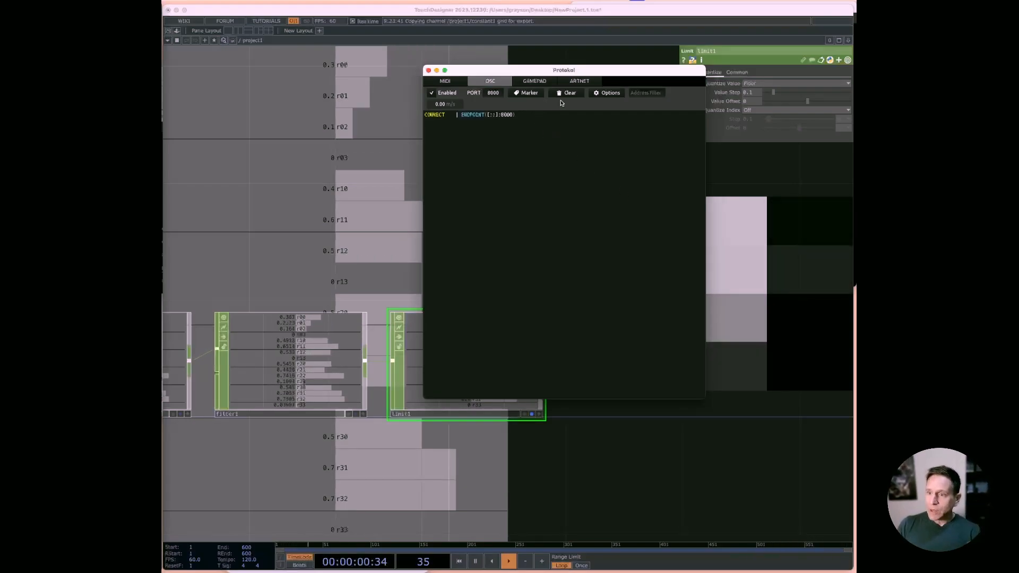
Step: Append an OSC Out CHOP with Network Port 8000 to the Limit CHOP in TouchDesigner, and view the incoming messages in Protokol
click(581, 344)
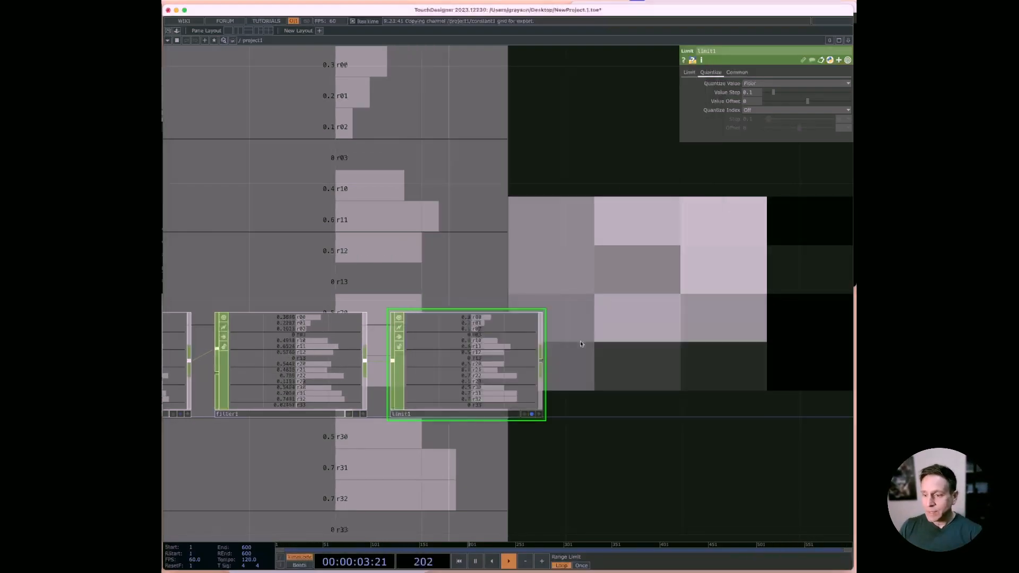
key(Tab)
text(os)
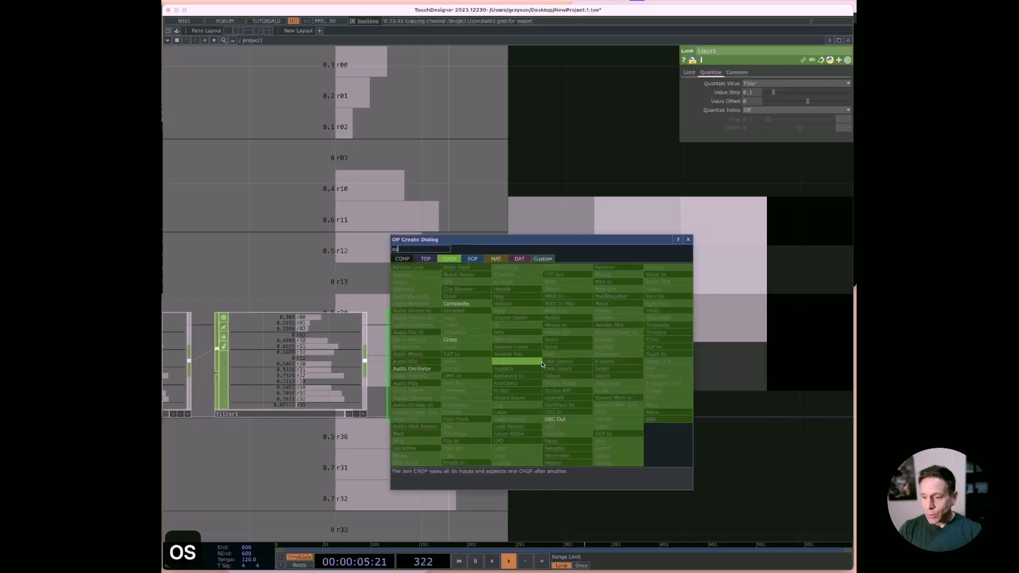
click(566, 419)
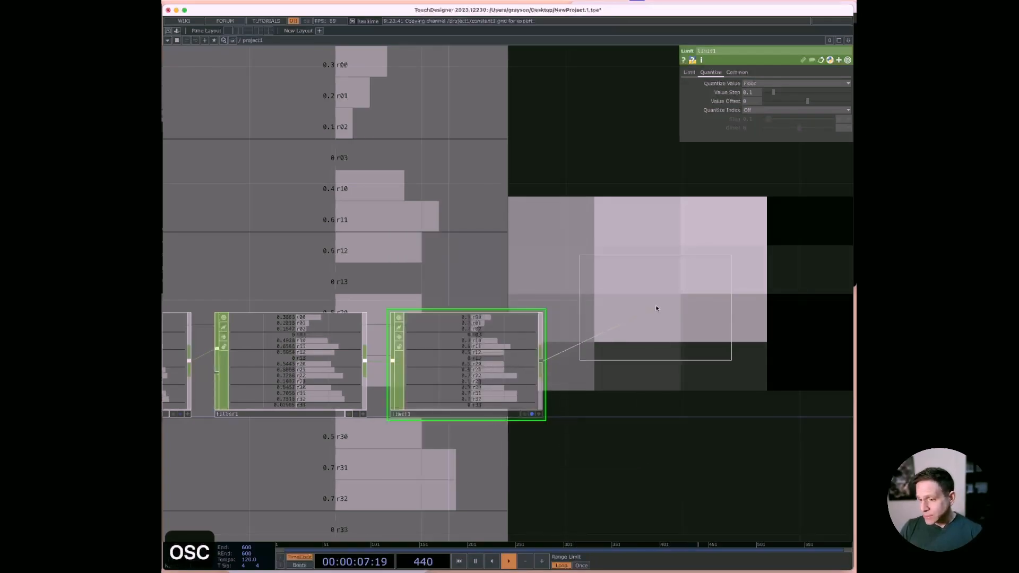
click(668, 363)
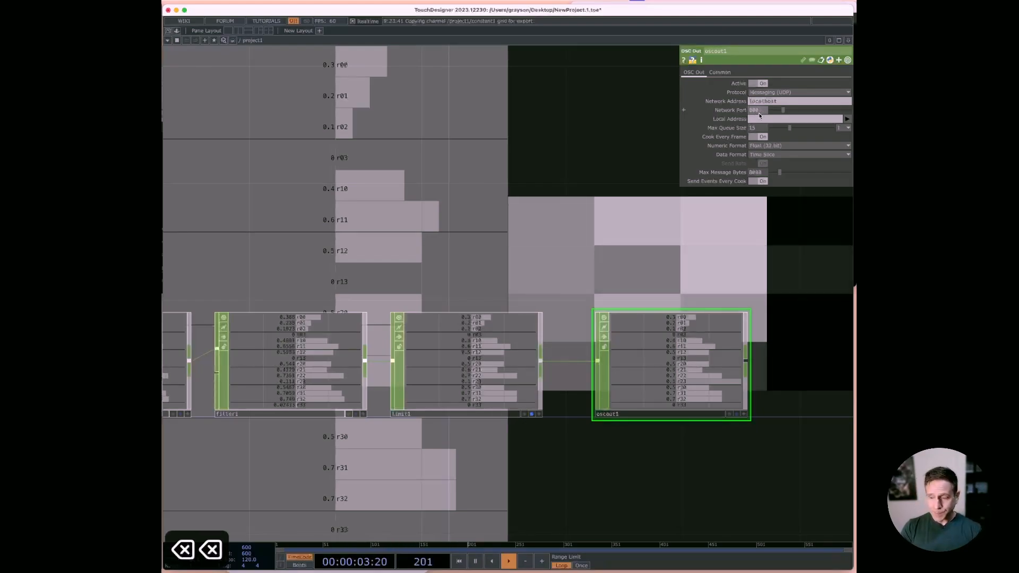
text(8)
key(super+Tab)
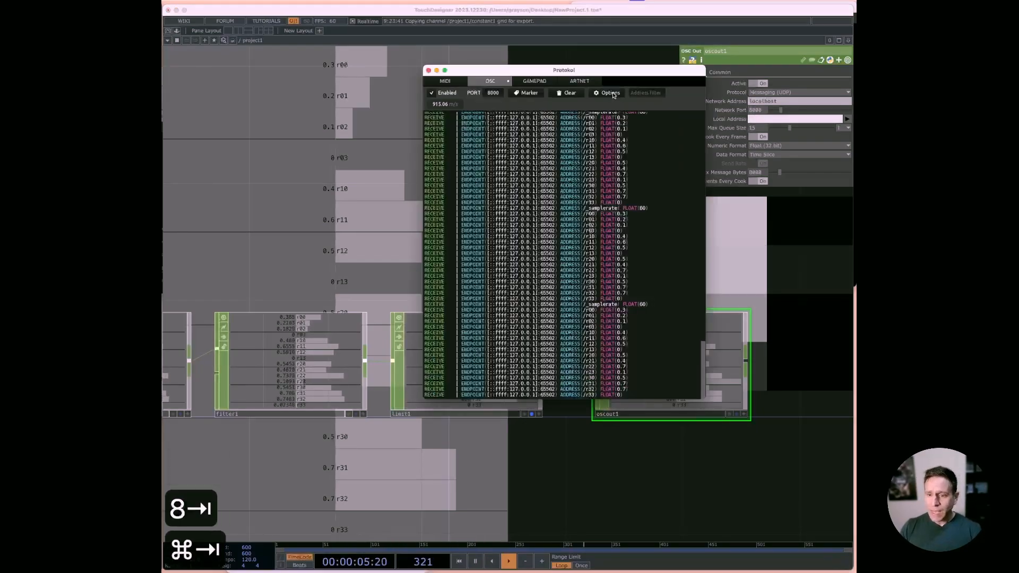